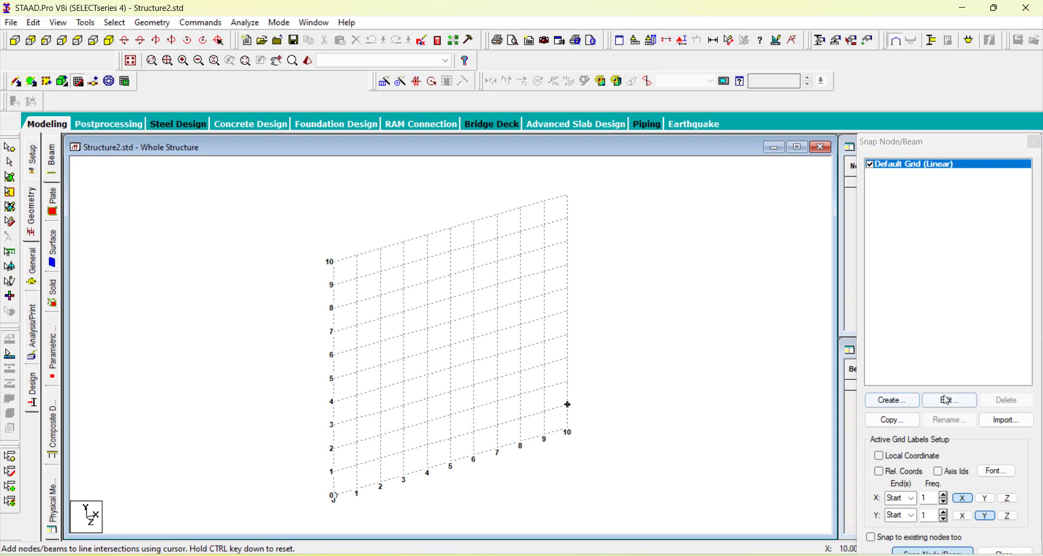
Change the default linear grid's plane to X-Z.
{"action": "left_click", "coordinate": [970, 402]}
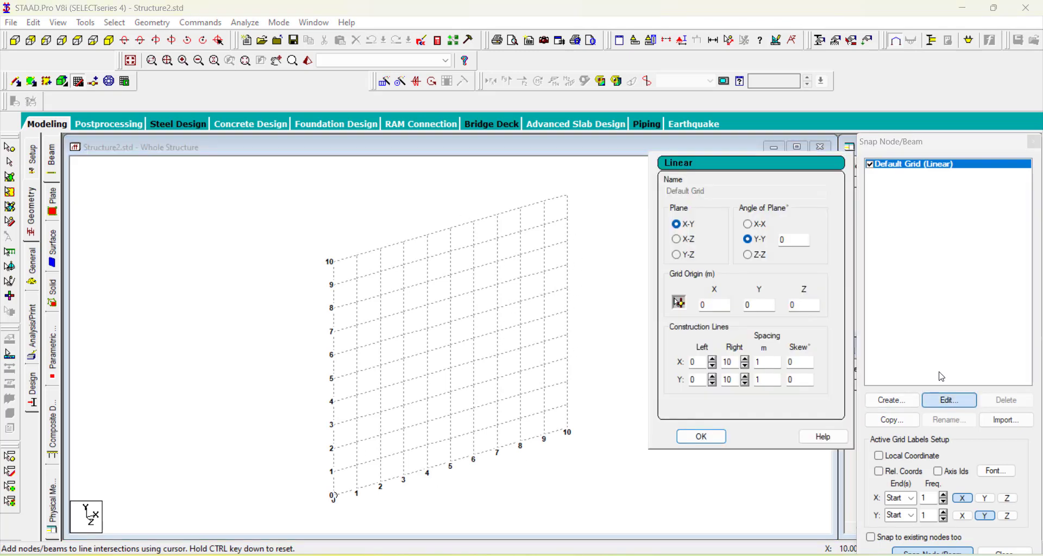
{"action": "left_click", "coordinate": [678, 240]}
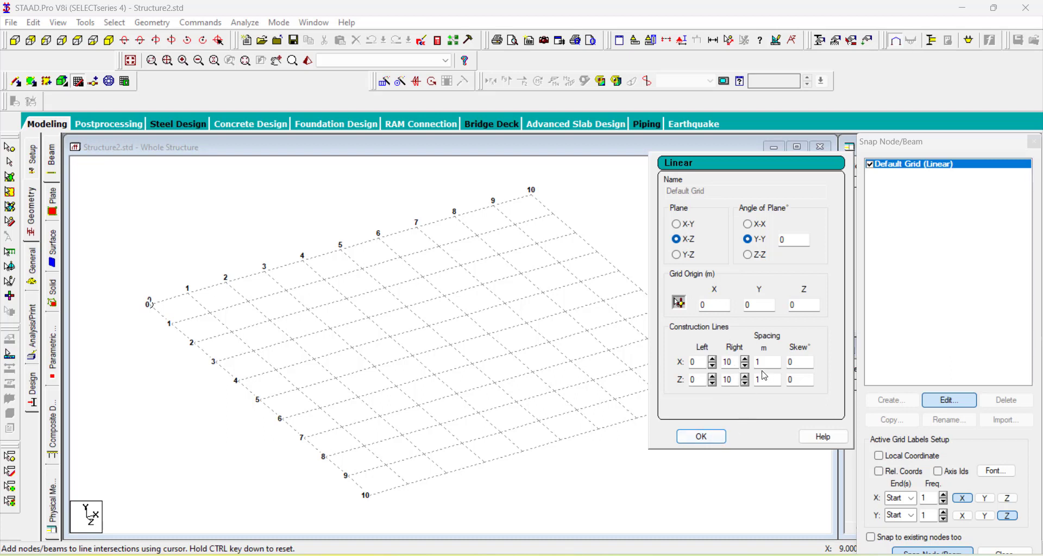
{"action": "left_click", "coordinate": [701, 437]}
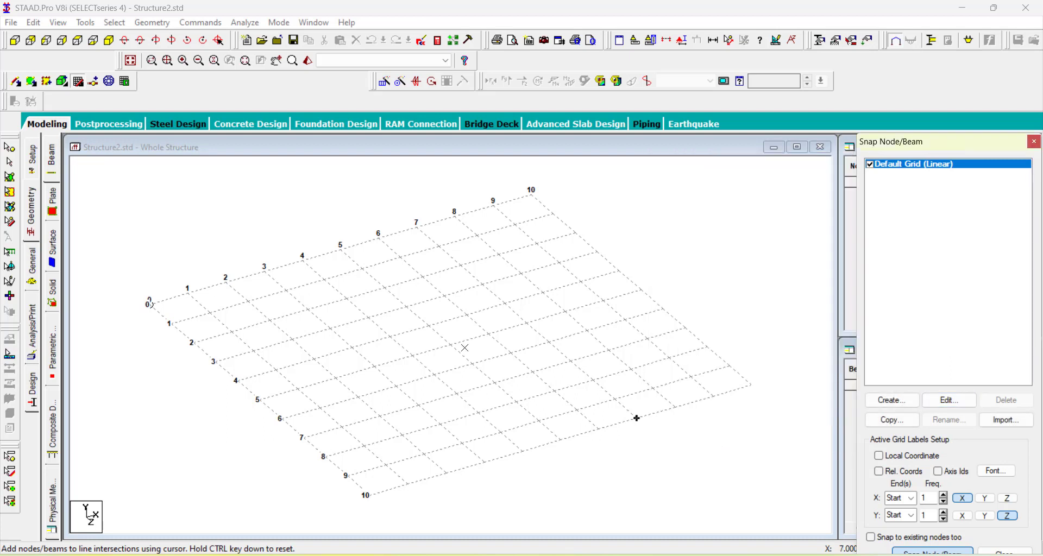
Draw a 10 m beam along the X axis from the grid origin and turn off the snap grid.
{"action": "left_click", "coordinate": [140, 305]}
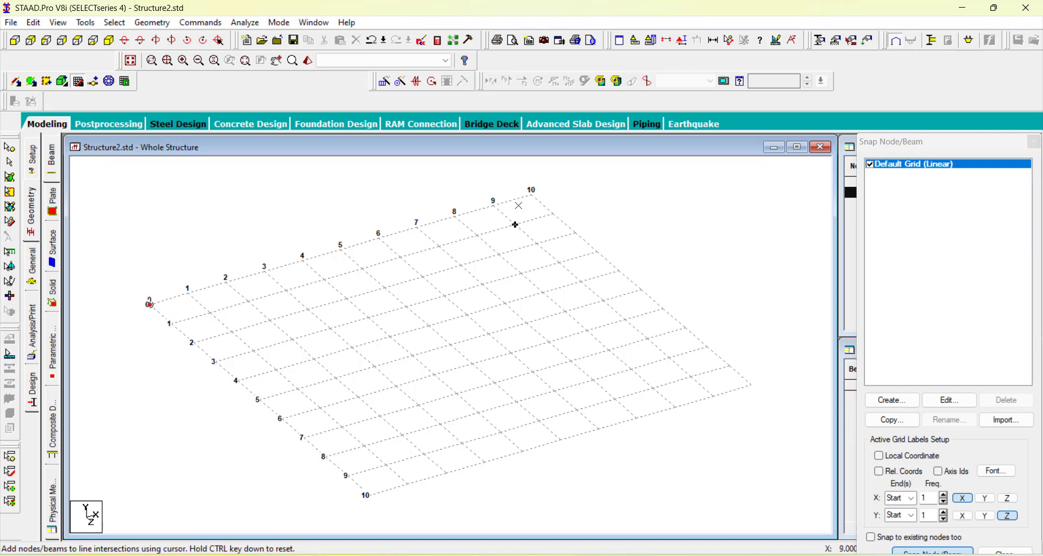
{"action": "left_click", "coordinate": [529, 197]}
{"action": "key", "text": "Escape"}
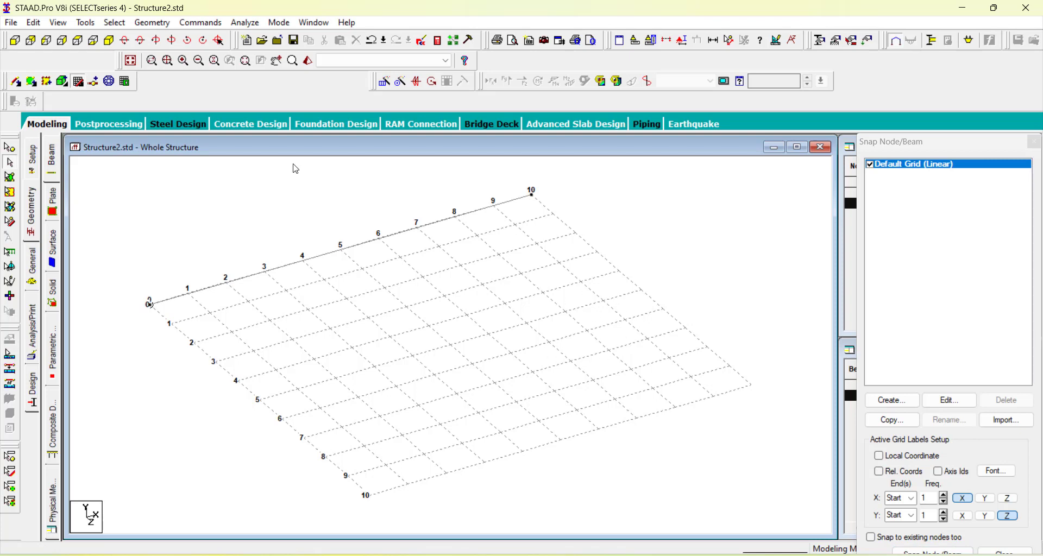
{"action": "left_click", "coordinate": [77, 83]}
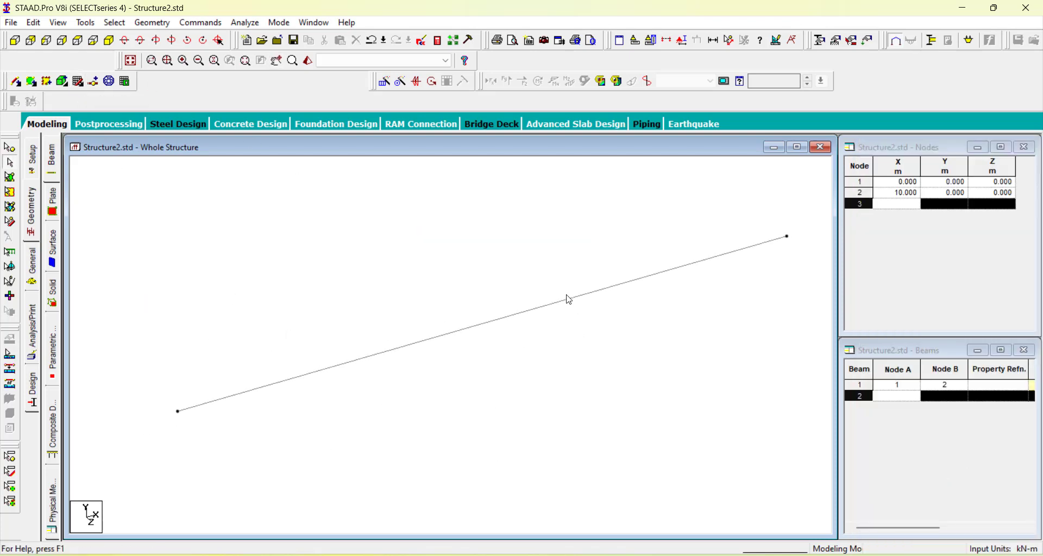
{"action": "left_click_drag", "start_coordinate": [569, 268], "coordinate": [525, 332]}
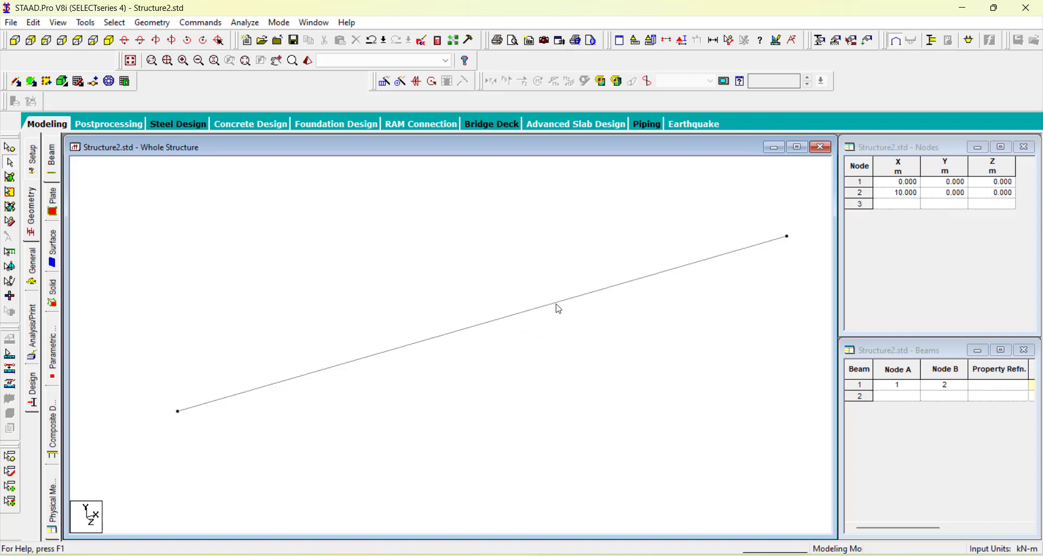
{"action": "left_click", "coordinate": [559, 308]}
{"action": "left_click", "coordinate": [569, 322]}
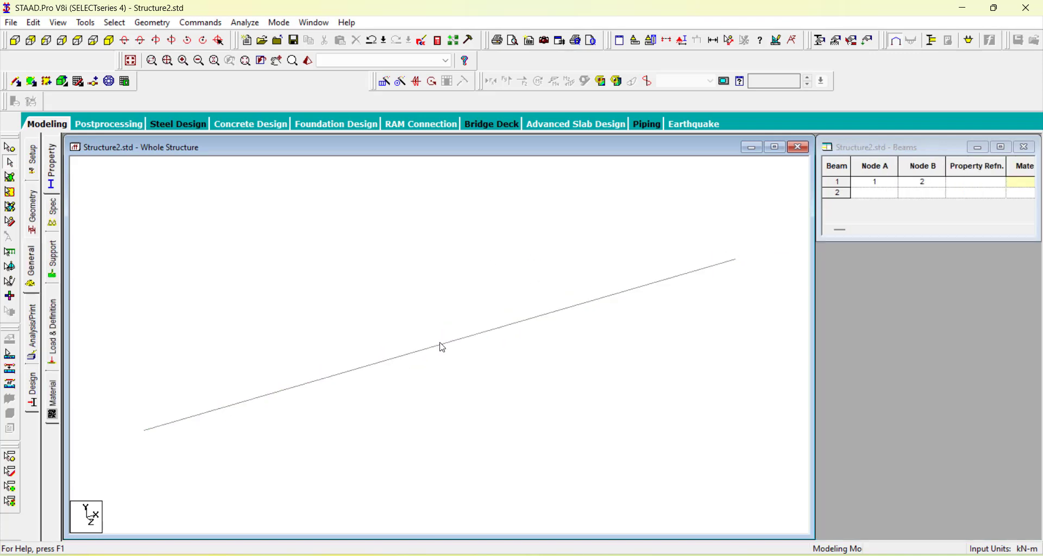
{"action": "left_click", "coordinate": [439, 344]}
{"action": "left_click", "coordinate": [384, 295]}
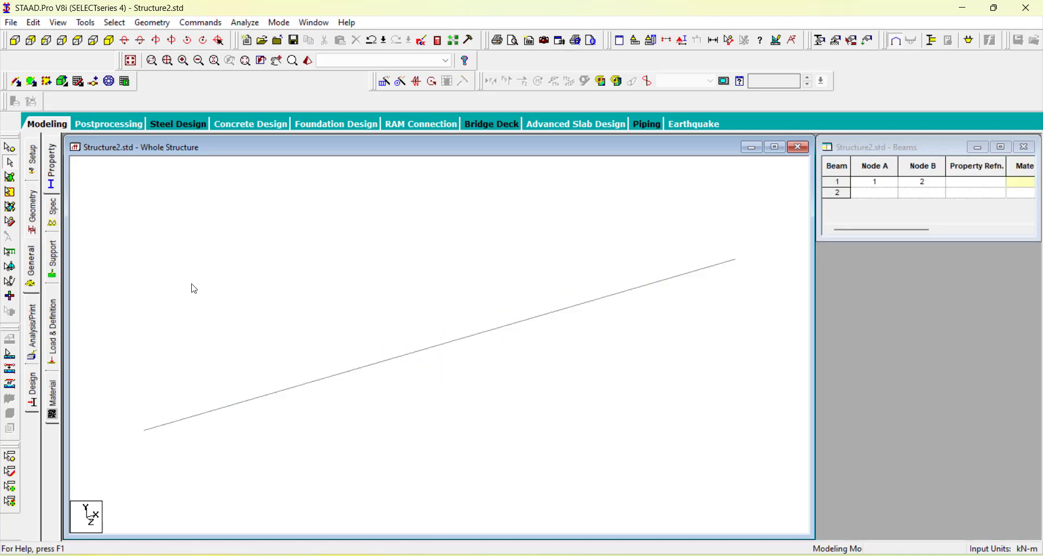
Open the section properties of the whole structure and start defining a new section.
{"action": "left_click", "coordinate": [32, 267]}
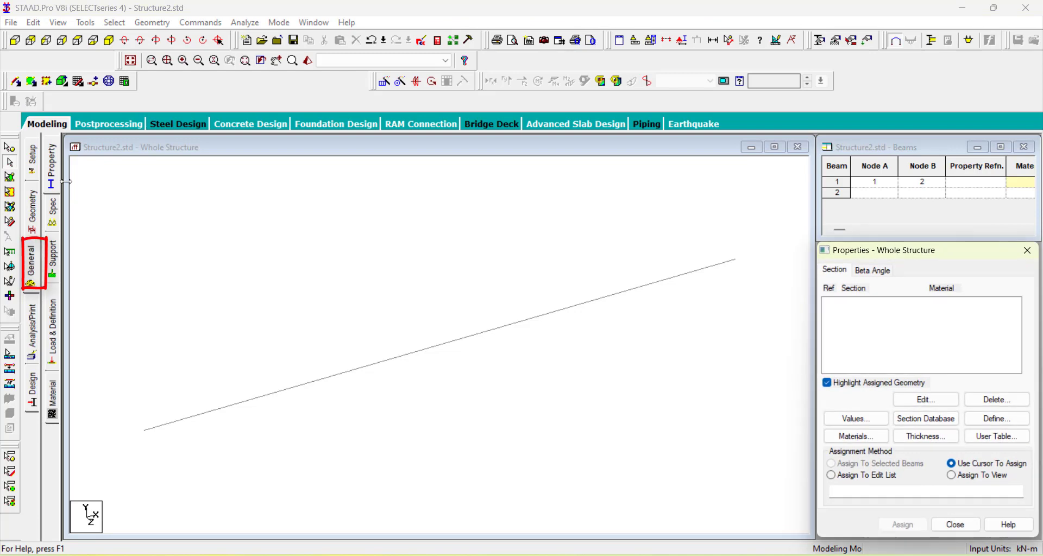
{"action": "left_click", "coordinate": [54, 167]}
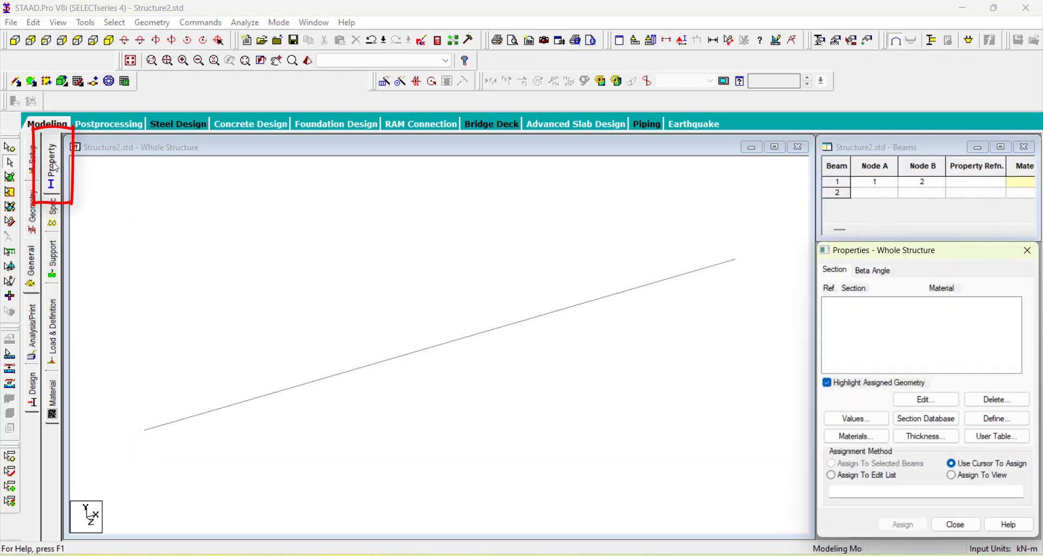
{"action": "mouse_move", "coordinate": [885, 255]}
{"action": "left_mouse_down"}
{"action": "mouse_move", "coordinate": [858, 150]}
{"action": "mouse_move", "coordinate": [881, 119]}
{"action": "left_mouse_up"}
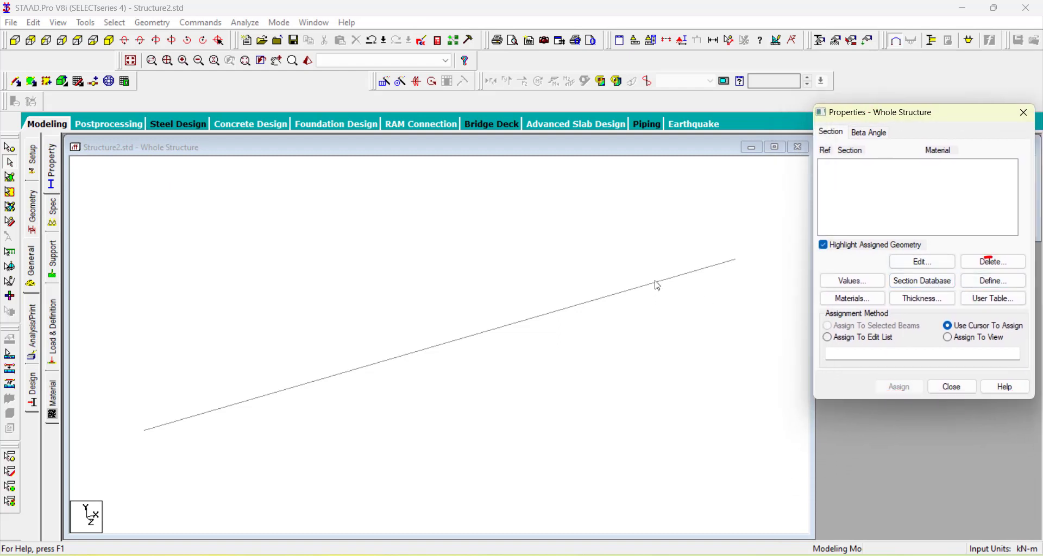
{"action": "left_click", "coordinate": [1013, 285]}
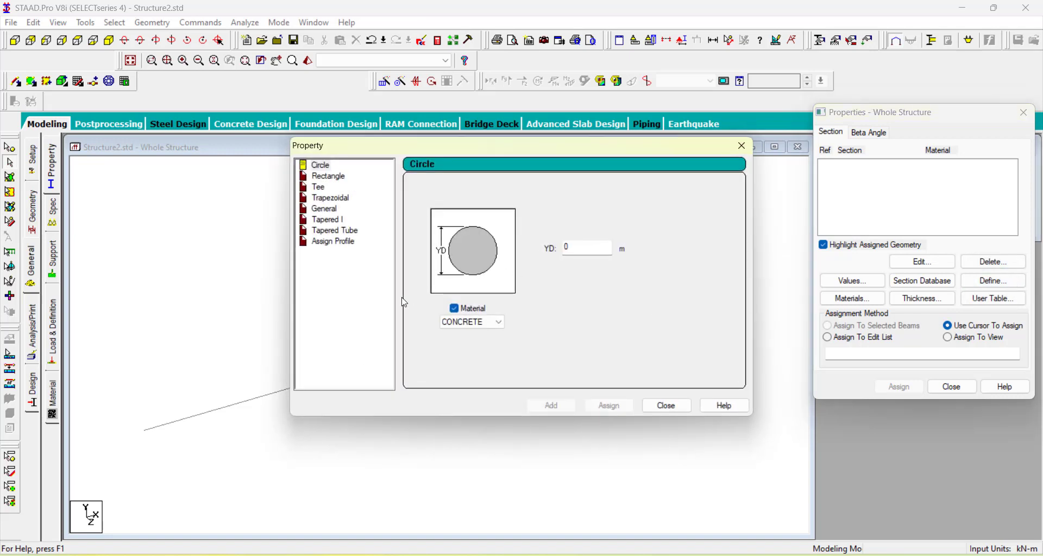
Look through the available section shapes, including Circle, Rectangle, Tee and General.
{"action": "left_click", "coordinate": [329, 170]}
{"action": "left_click", "coordinate": [338, 178]}
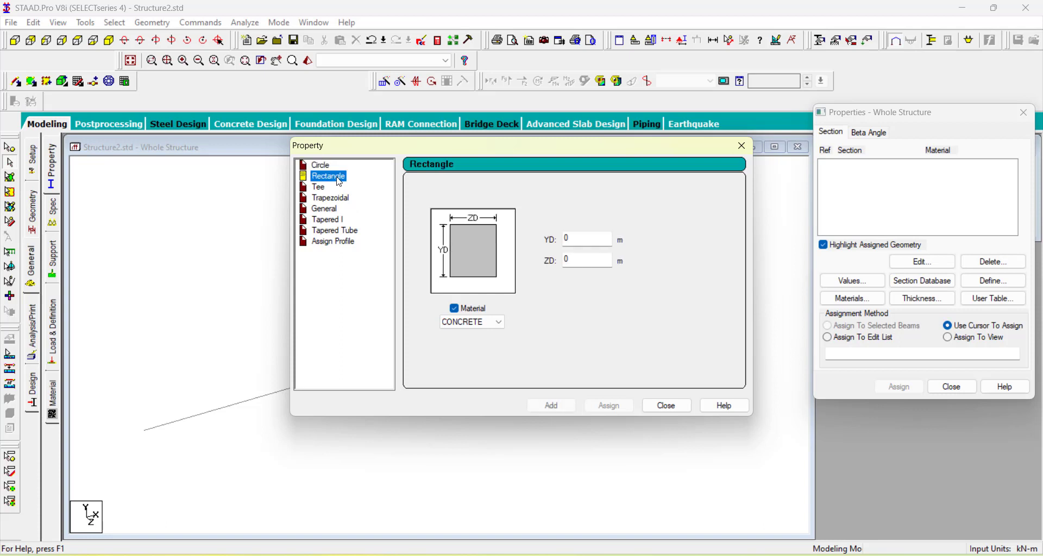
{"action": "left_click", "coordinate": [322, 189]}
{"action": "left_click", "coordinate": [337, 210]}
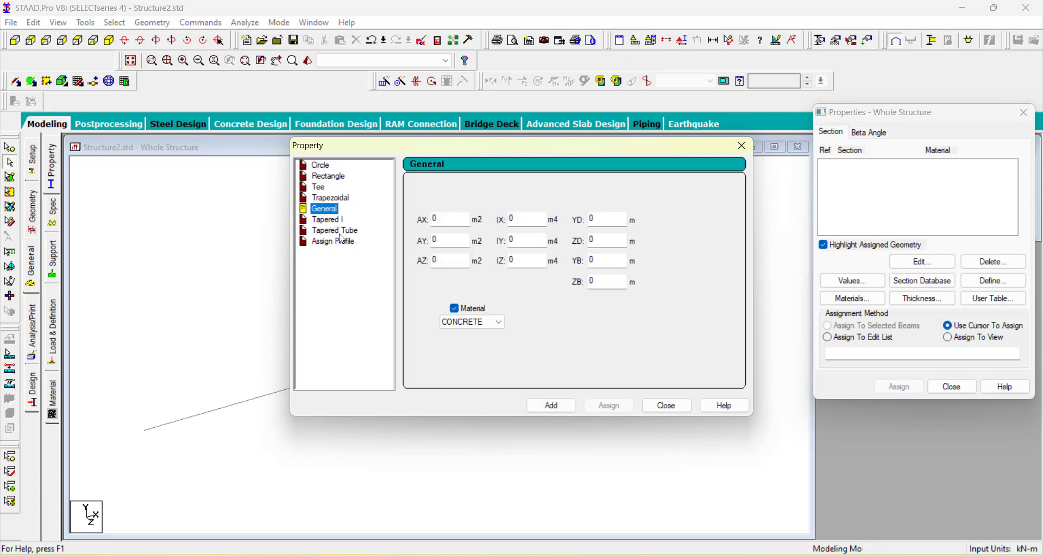
Define a rectangular section with YD 0.3 m and ZD 0.23 m.
{"action": "left_click", "coordinate": [324, 178]}
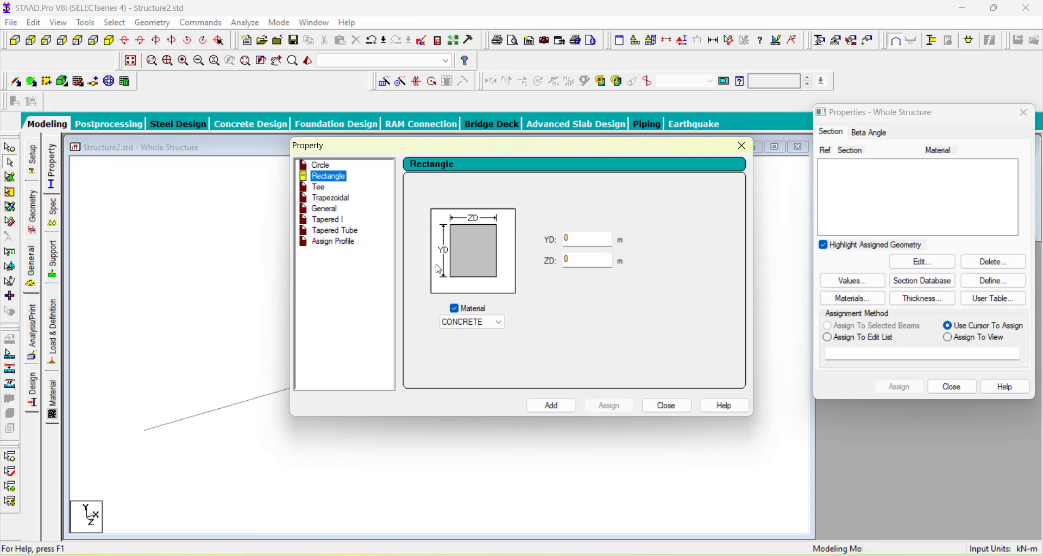
{"action": "left_click", "coordinate": [578, 260]}
{"action": "left_click", "coordinate": [577, 238]}
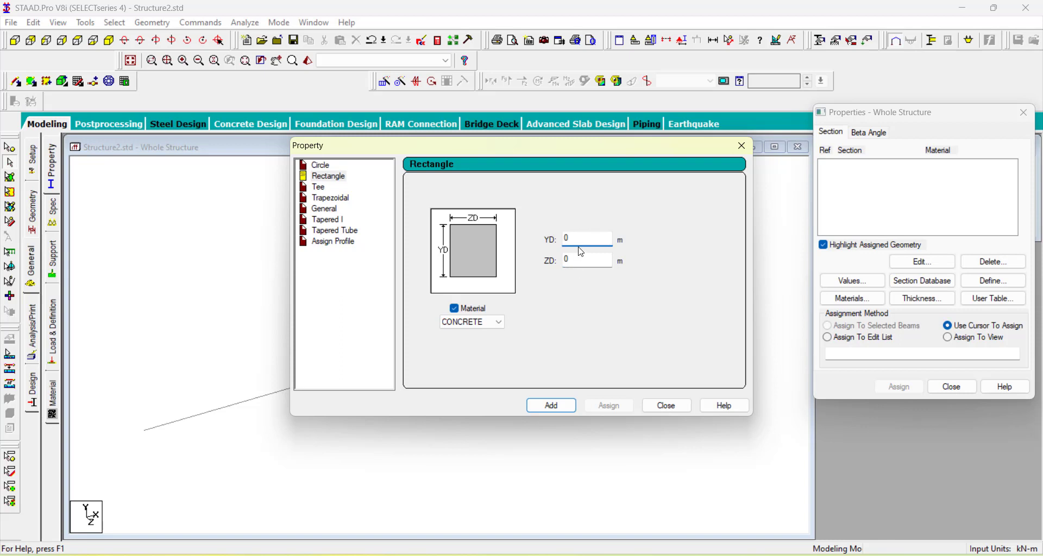
{"action": "type", "text": ".3"}
{"action": "left_click", "coordinate": [578, 260]}
{"action": "left_click", "coordinate": [581, 238]}
{"action": "left_click", "coordinate": [578, 261]}
{"action": "type", "text": ".20"}
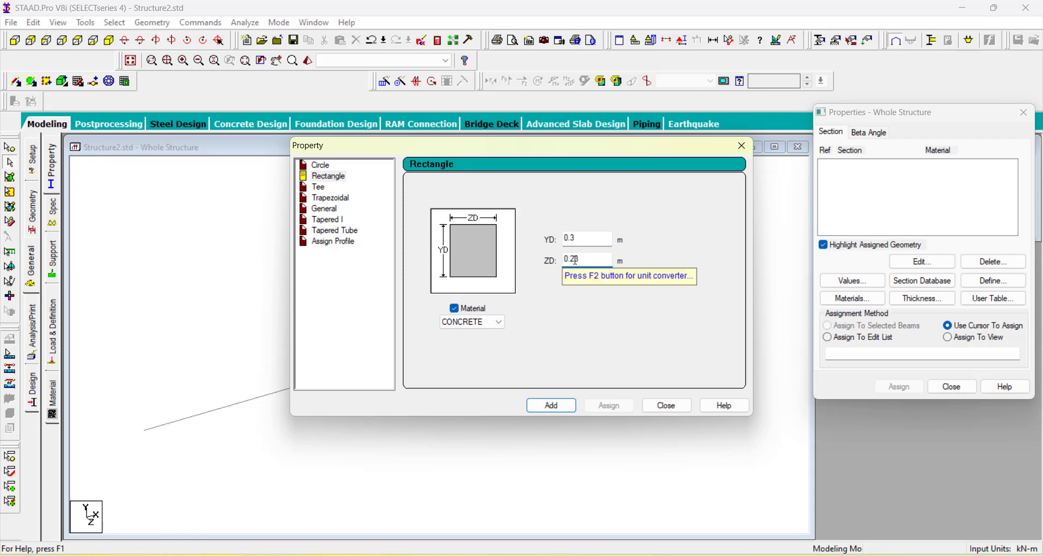
Add the rectangular section with CONCRETE as its material, and accept the auto save of the file.
{"action": "left_click", "coordinate": [472, 322]}
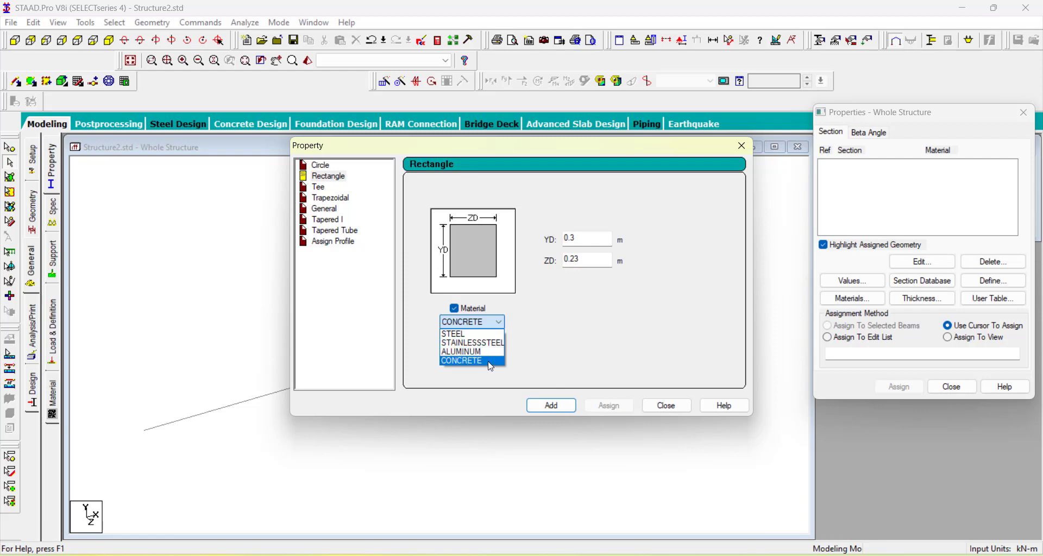
{"action": "left_click", "coordinate": [472, 362]}
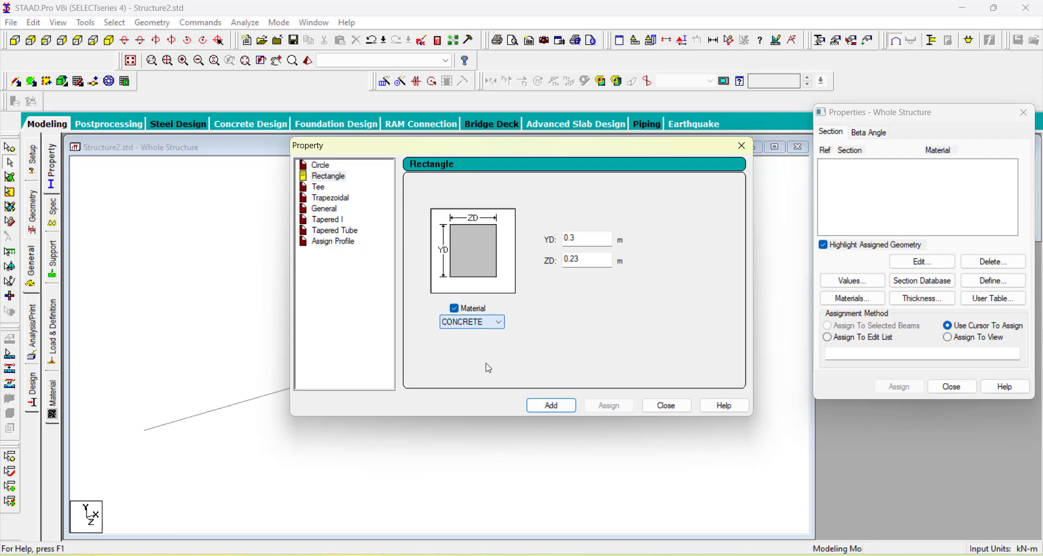
{"action": "left_click", "coordinate": [560, 412]}
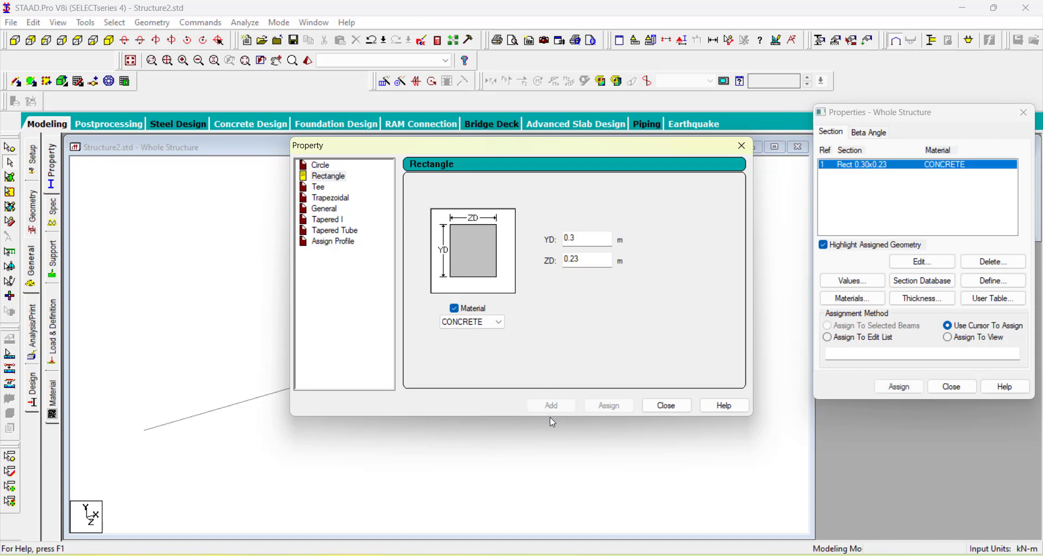
{"action": "left_click", "coordinate": [670, 409]}
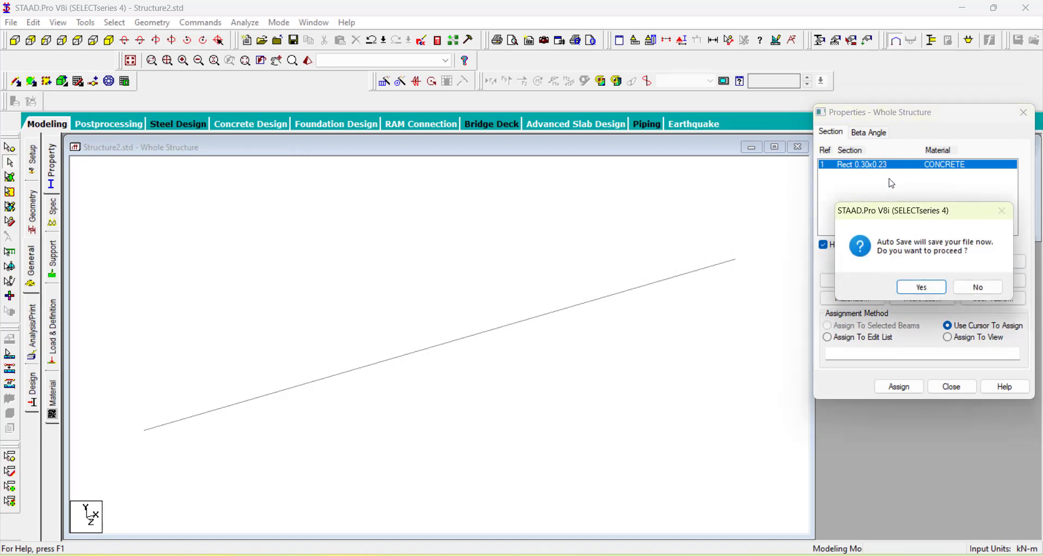
{"action": "left_click", "coordinate": [922, 287]}
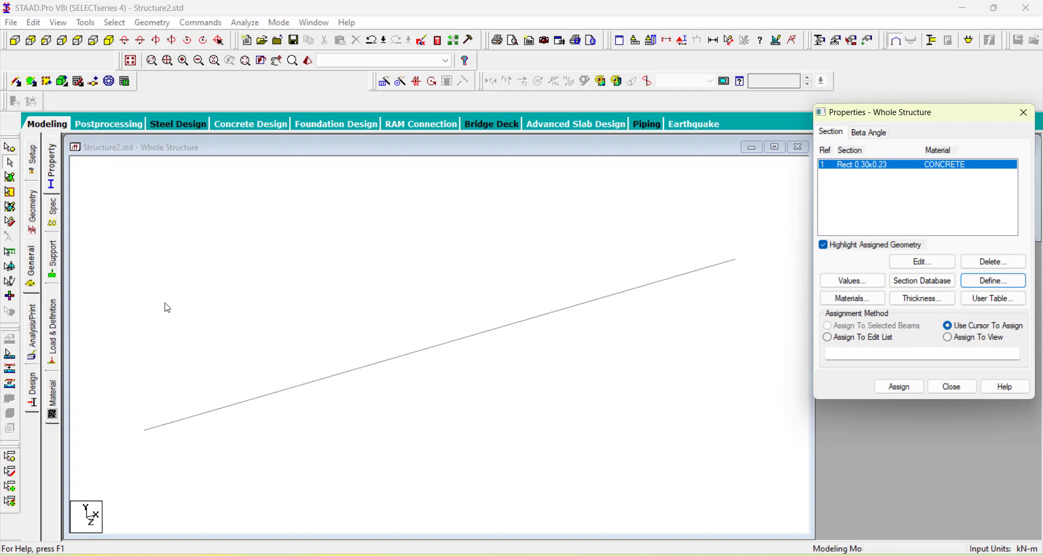
Assign the Rect 0.30x0.23 concrete section to the beam using the Assign To Selected Beams method.
{"action": "left_click", "coordinate": [476, 335]}
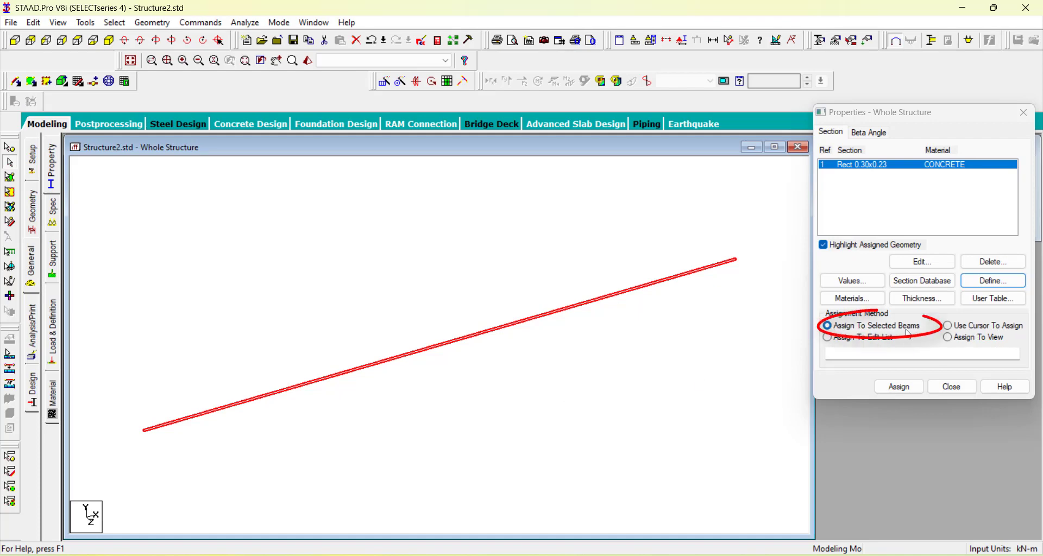
{"action": "left_click", "coordinate": [899, 387]}
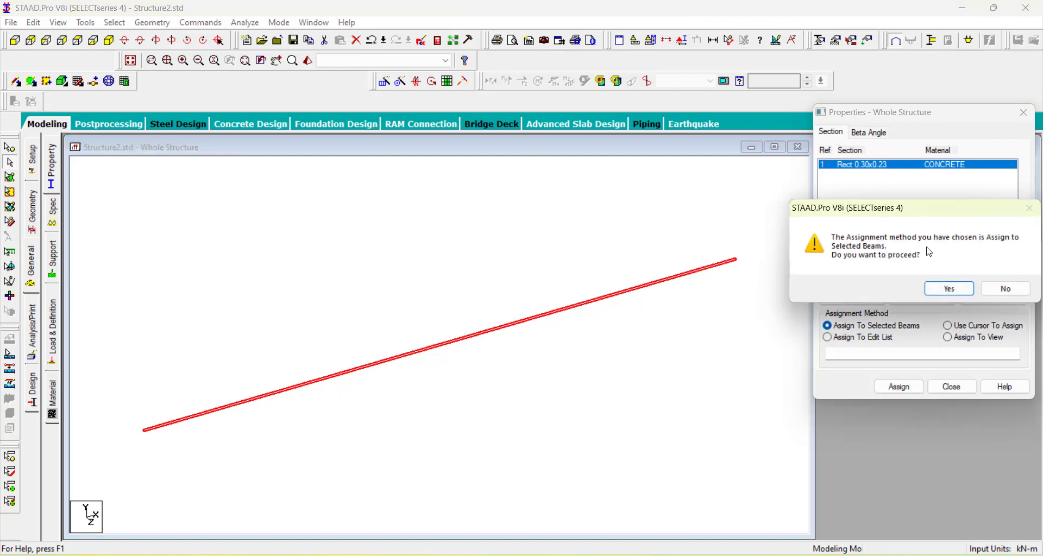
{"action": "left_click_drag", "start_coordinate": [903, 213], "coordinate": [838, 124]}
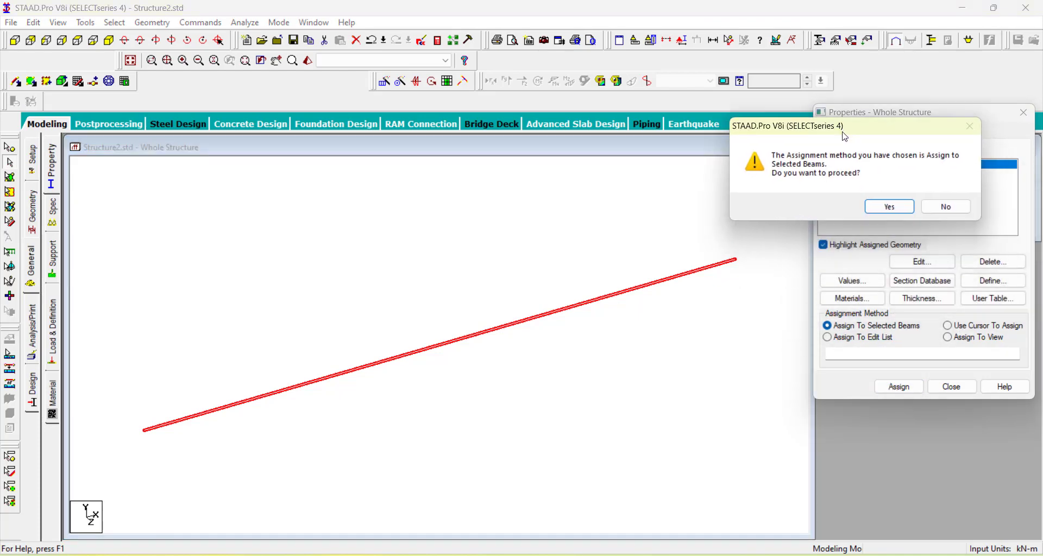
{"action": "left_click", "coordinate": [890, 207]}
{"action": "left_click", "coordinate": [609, 361]}
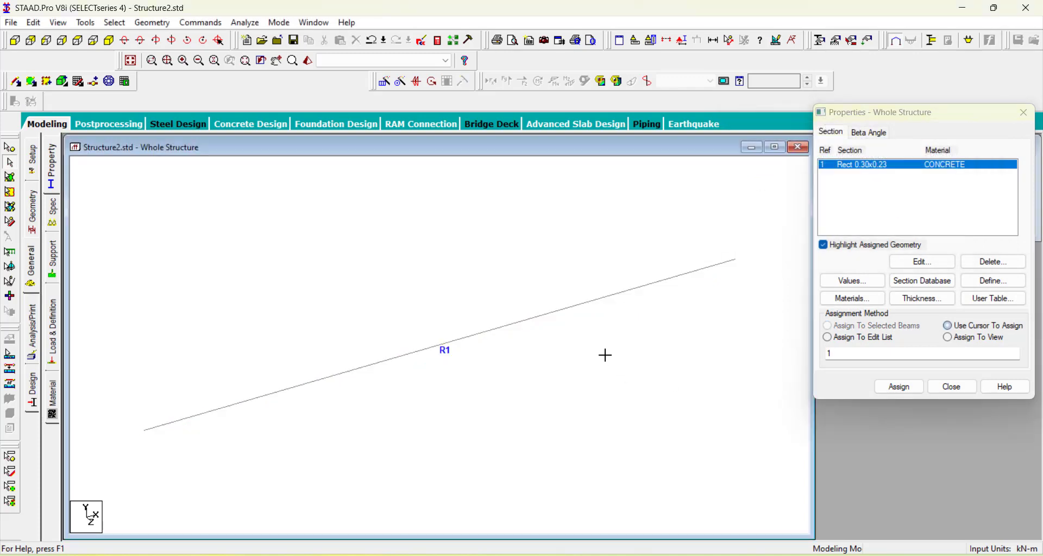
{"action": "scroll", "coordinate": [446, 307], "scroll_direction": "up", "scroll_amount": 1}
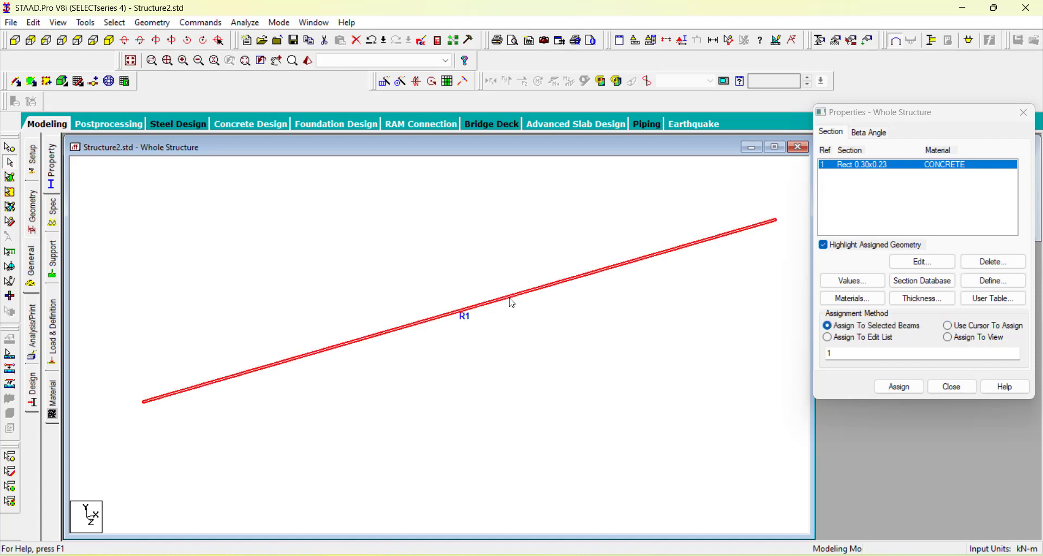
{"action": "left_click", "coordinate": [308, 64]}
{"action": "left_click_drag", "start_coordinate": [524, 413], "coordinate": [383, 195]}
{"action": "left_click", "coordinate": [751, 196]}
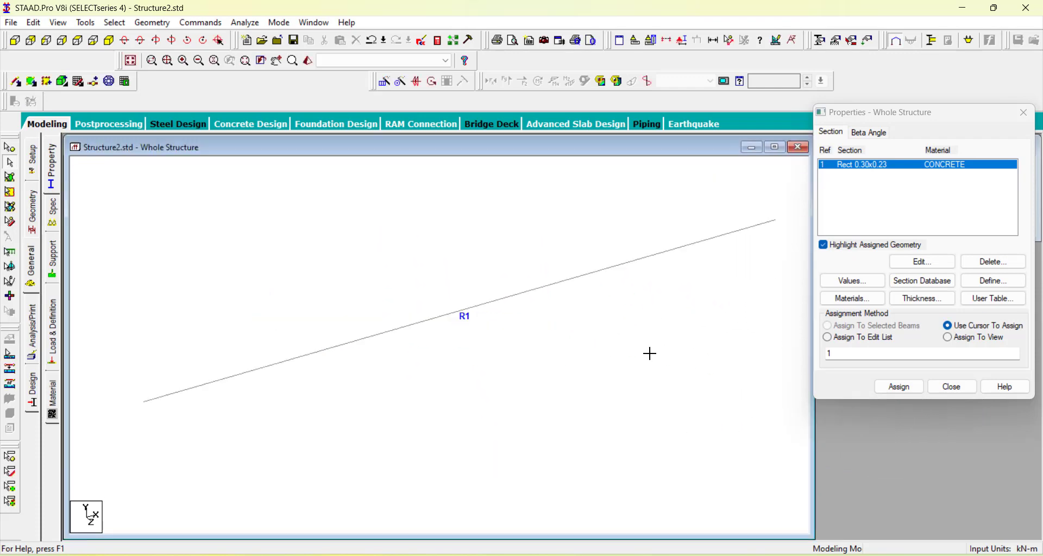
Close the section properties, open the support definitions and start creating a new support.
{"action": "left_click", "coordinate": [1024, 112]}
{"action": "left_click", "coordinate": [27, 263]}
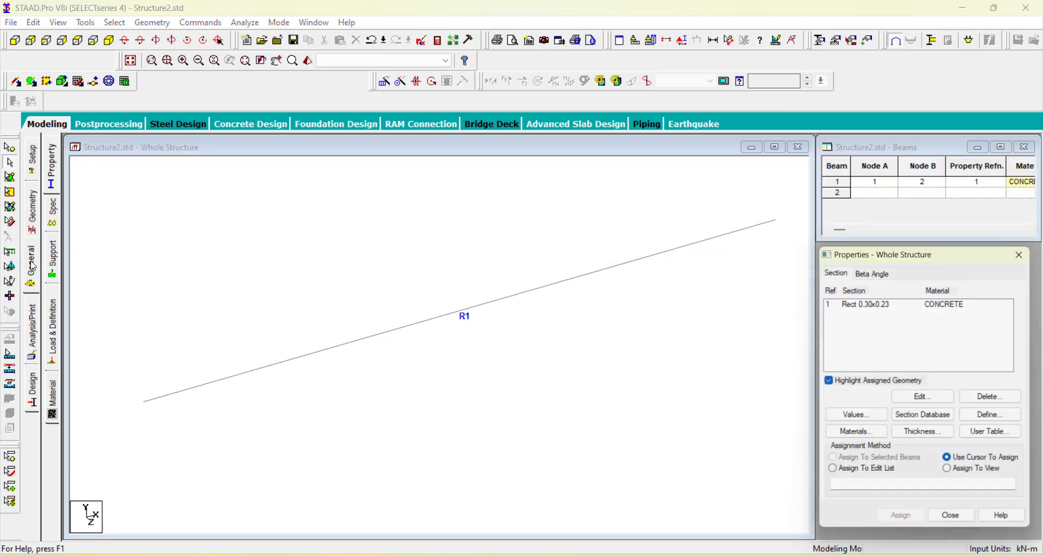
{"action": "left_click", "coordinate": [54, 266]}
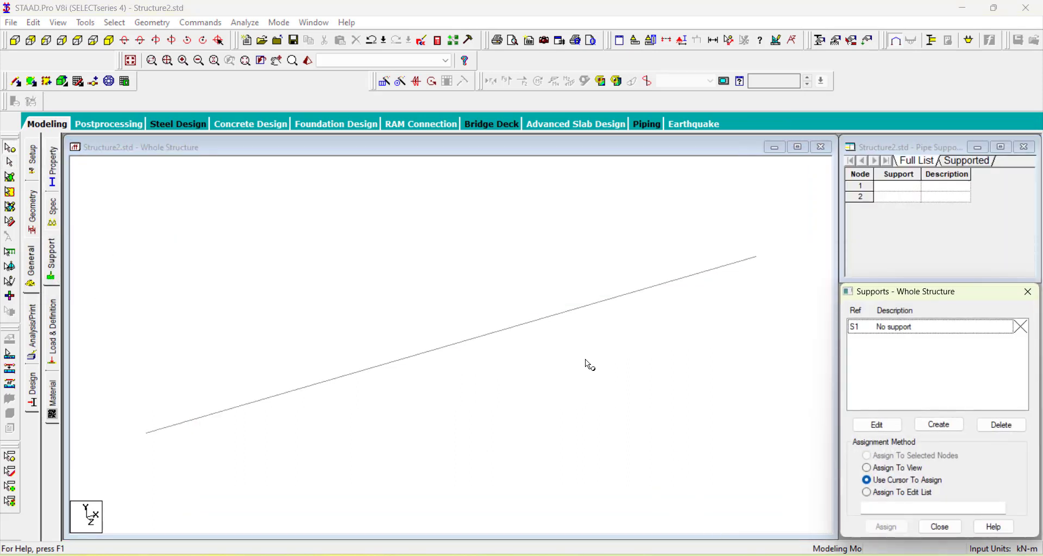
{"action": "left_click", "coordinate": [952, 429]}
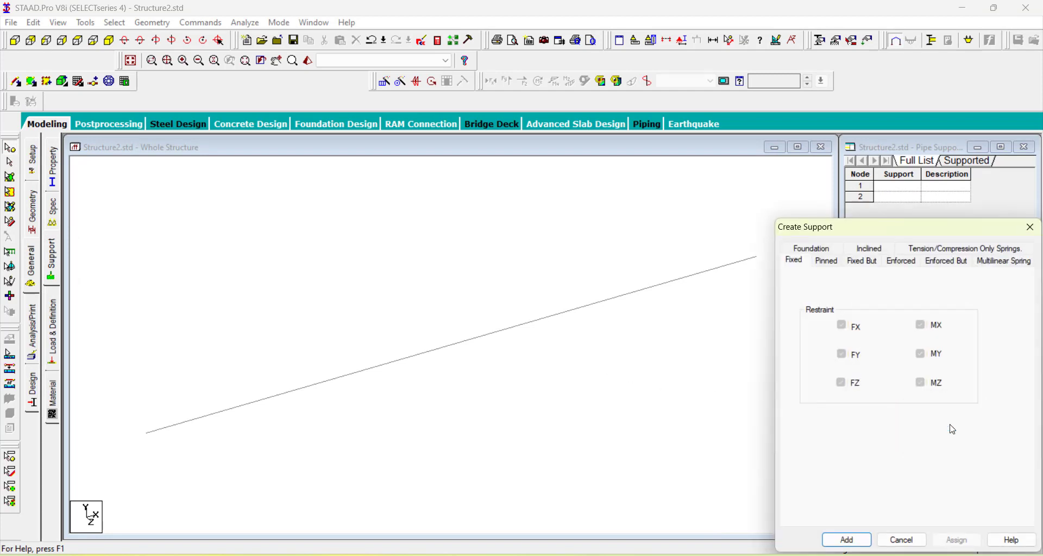
Compare the Fixed, Pinned and Fixed But support types, and add a Fixed support definition.
{"action": "left_click_drag", "start_coordinate": [916, 230], "coordinate": [845, 53]}
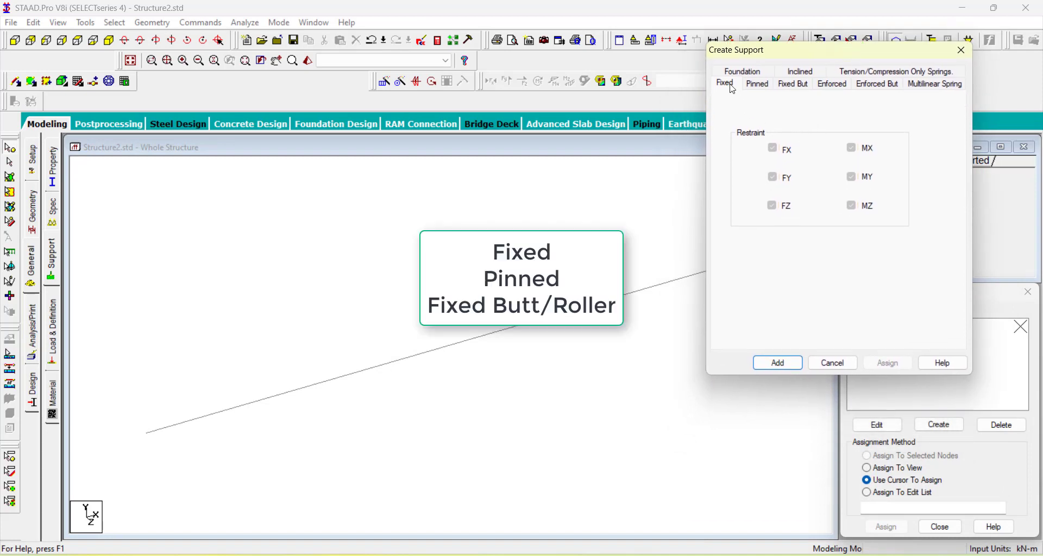
{"action": "left_click", "coordinate": [759, 85]}
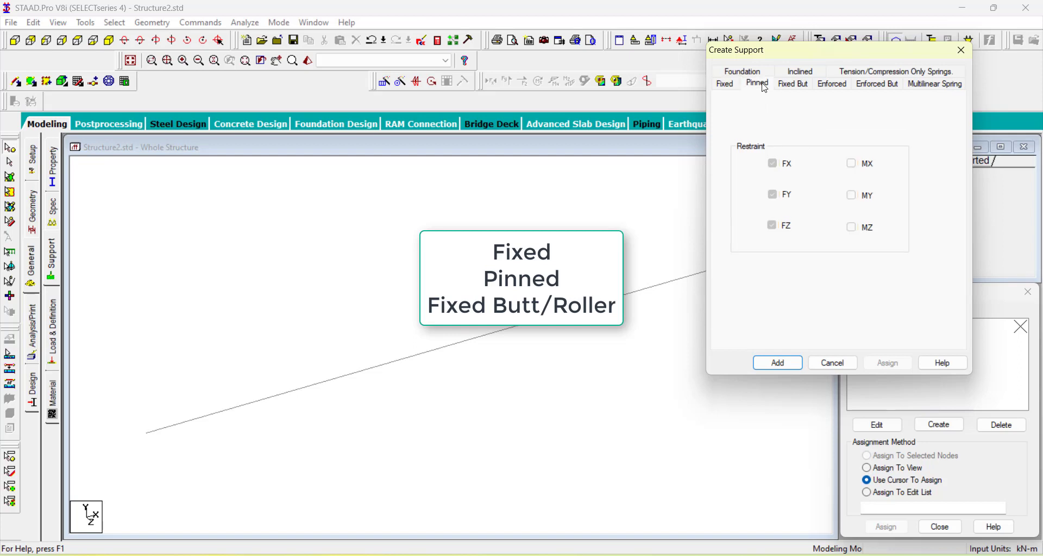
{"action": "left_click", "coordinate": [793, 85]}
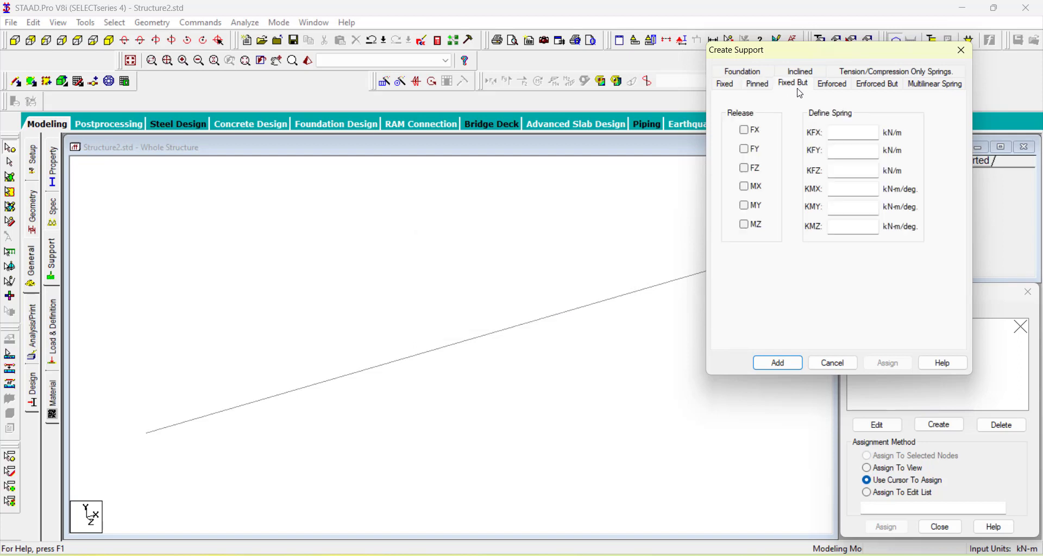
{"action": "left_click", "coordinate": [728, 86]}
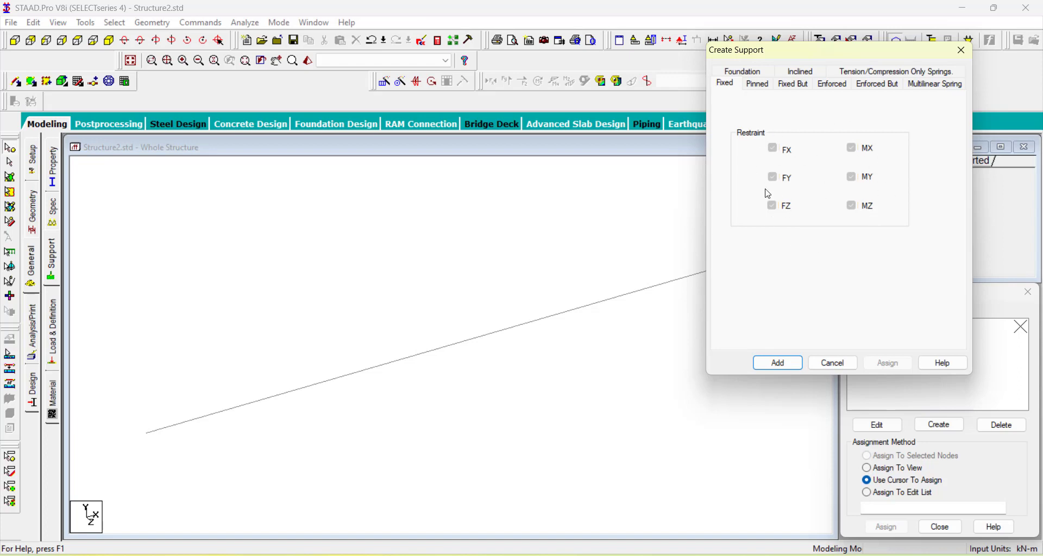
{"action": "left_click", "coordinate": [778, 364]}
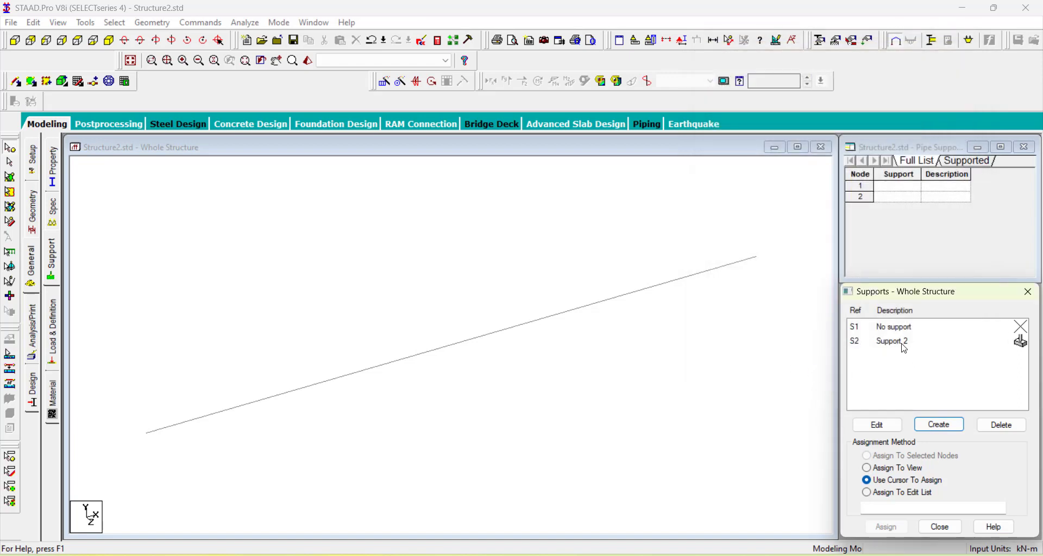
Assign the fixed support (S2) to node 1 at the beam's start, using the Assign To Selected Nodes method.
{"action": "left_click_drag", "start_coordinate": [903, 292], "coordinate": [810, 140]}
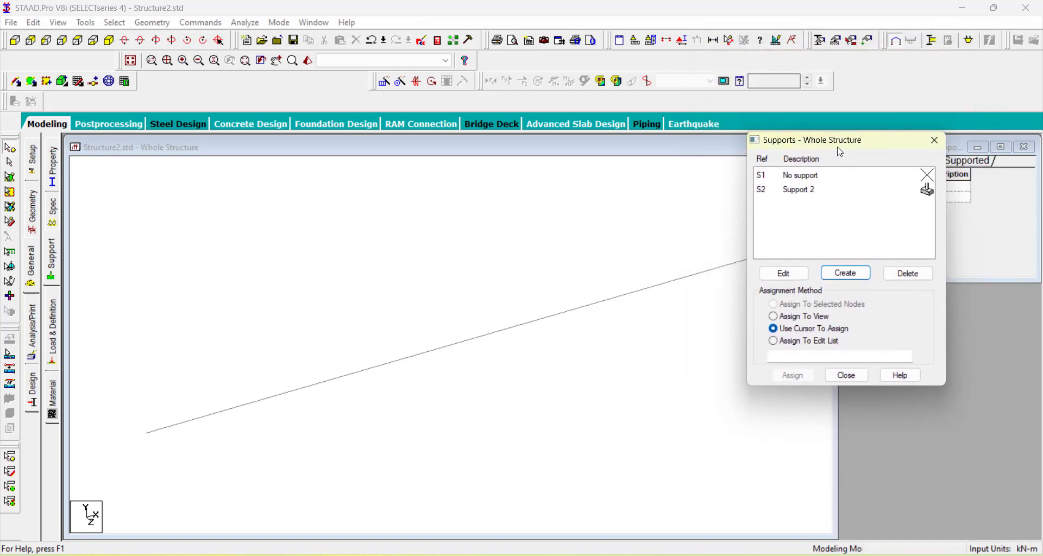
{"action": "left_click", "coordinate": [854, 191]}
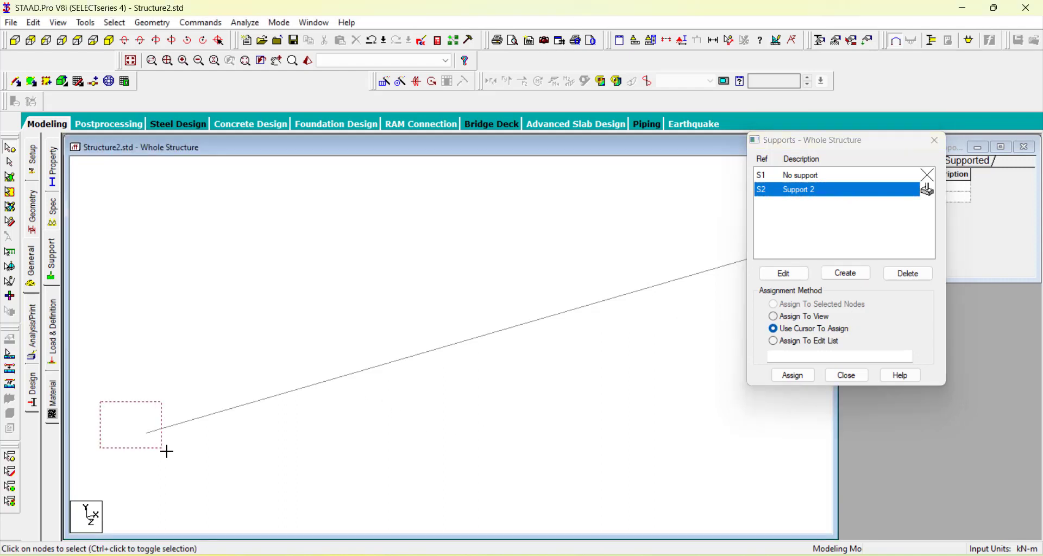
{"action": "left_click", "coordinate": [146, 433]}
{"action": "left_click_drag", "start_coordinate": [135, 408], "coordinate": [169, 452]}
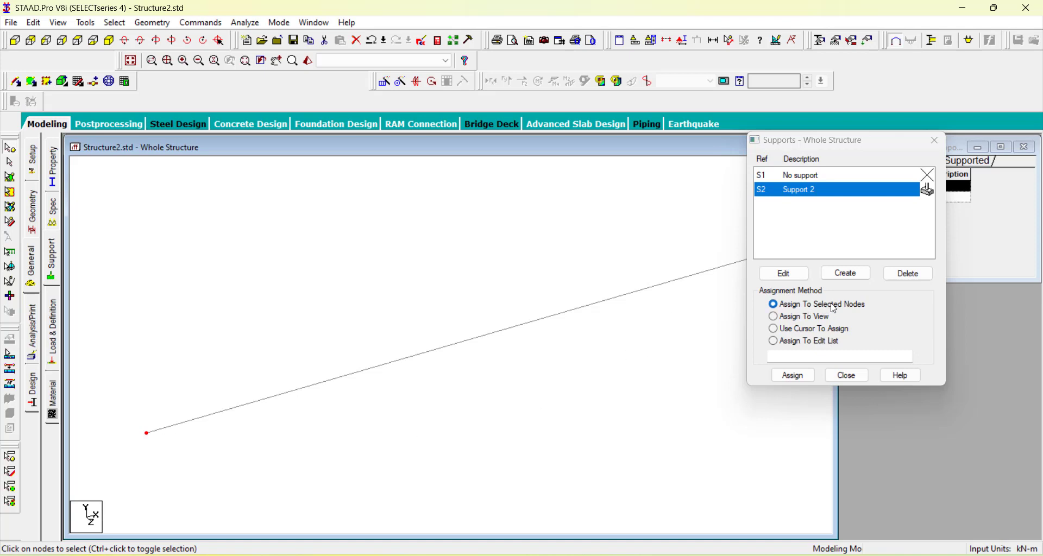
{"action": "left_click", "coordinate": [808, 382]}
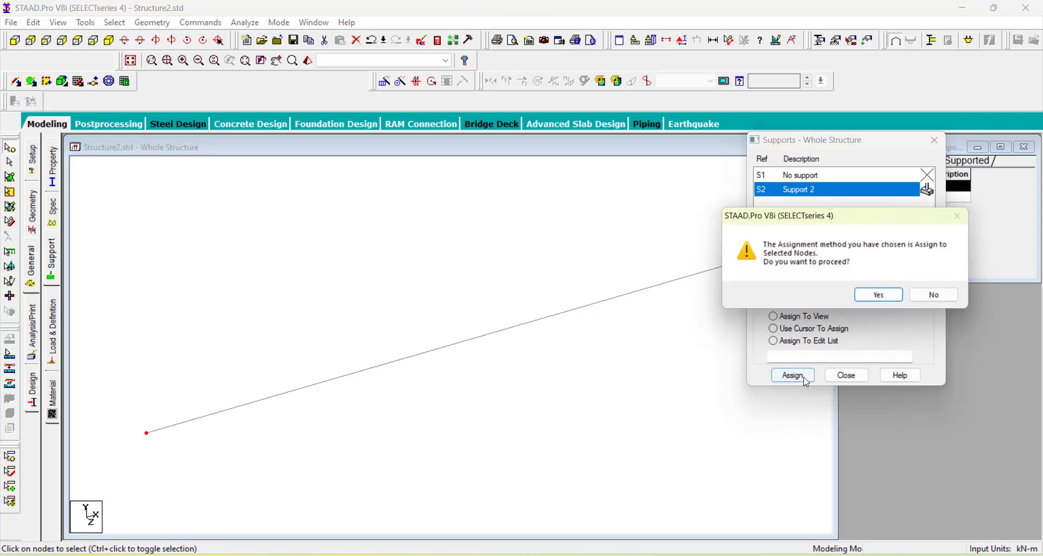
{"action": "left_click", "coordinate": [881, 298]}
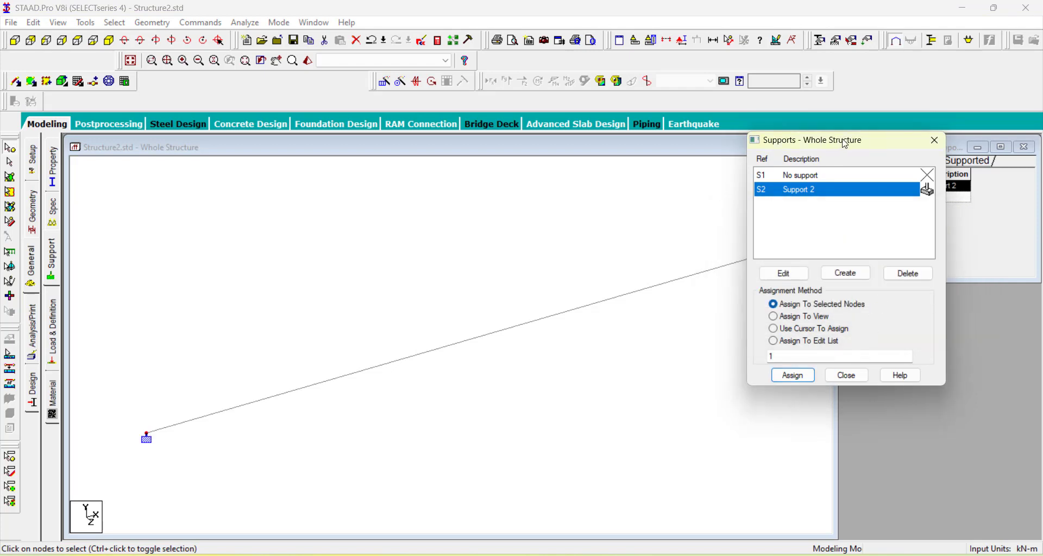
{"action": "left_click_drag", "start_coordinate": [829, 143], "coordinate": [945, 168]}
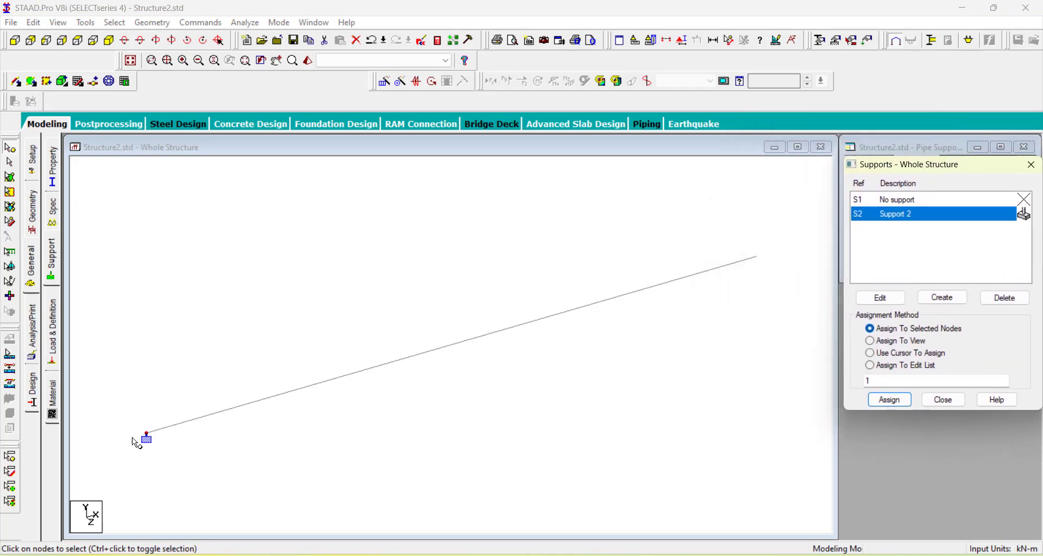
{"action": "left_click", "coordinate": [688, 366]}
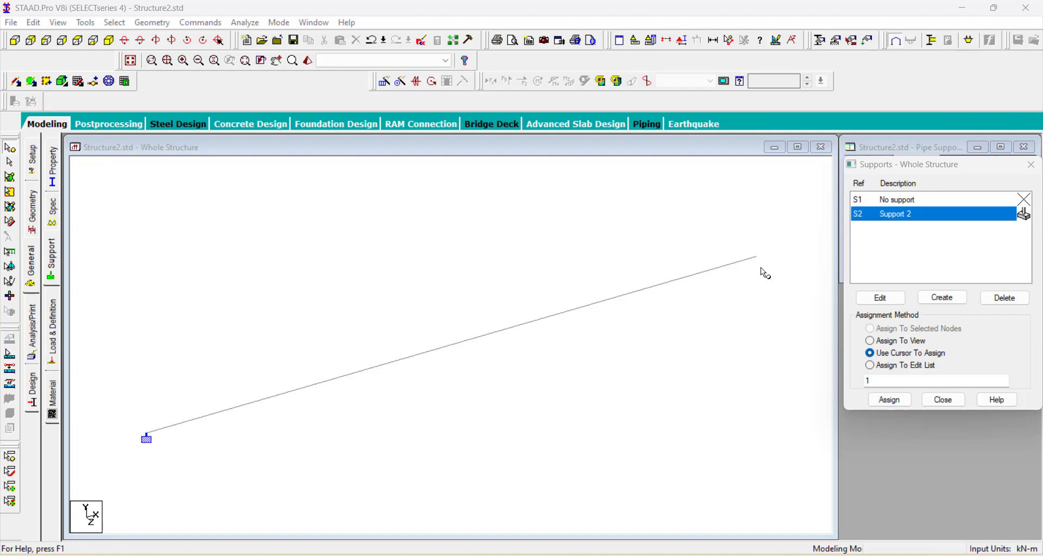
{"action": "left_click_drag", "start_coordinate": [731, 246], "coordinate": [795, 279]}
{"action": "left_click_drag", "start_coordinate": [731, 246], "coordinate": [776, 273]}
{"action": "left_click", "coordinate": [761, 245]}
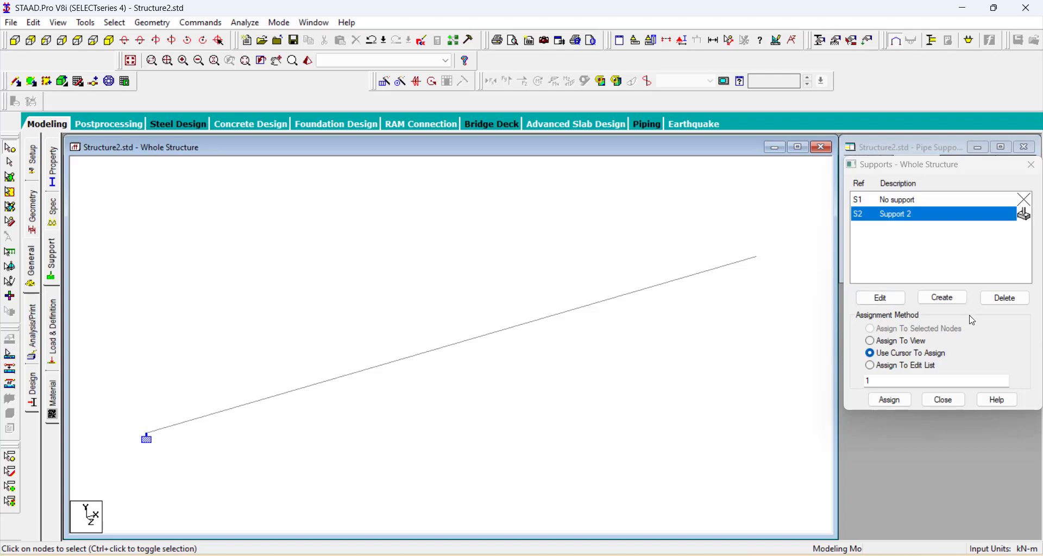
Create a Pinned support definition and add it to the support list.
{"action": "left_click", "coordinate": [944, 299]}
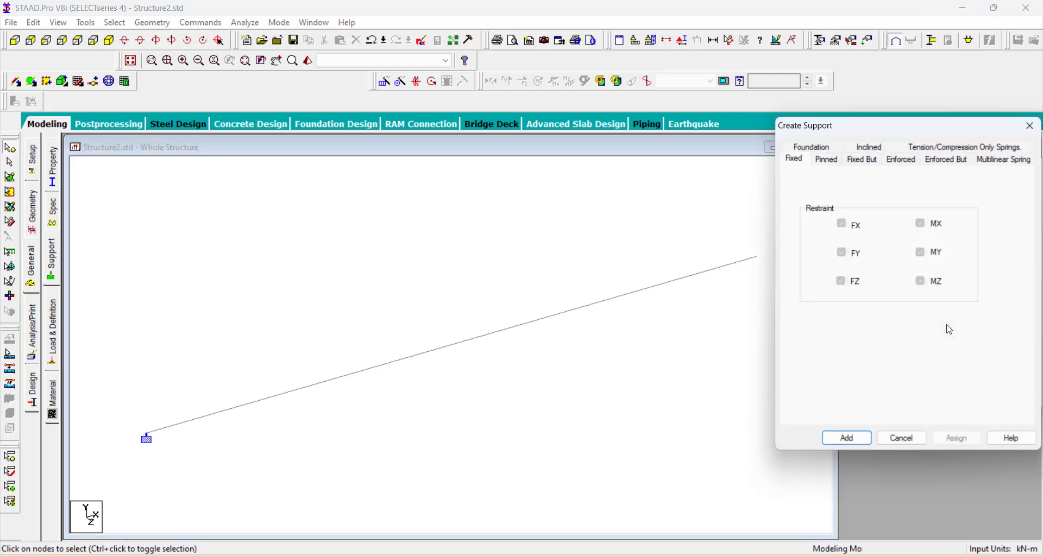
{"action": "left_click", "coordinate": [828, 161]}
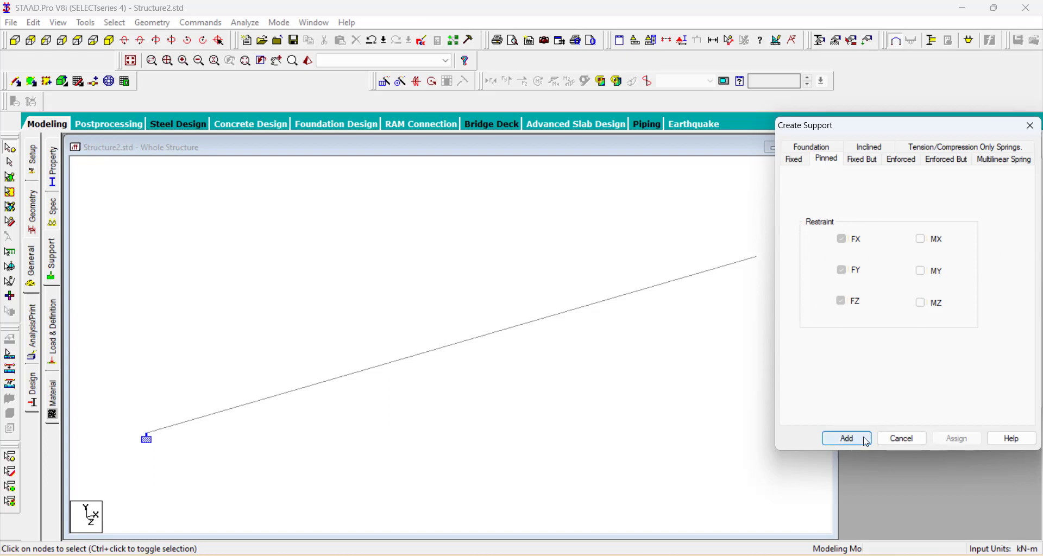
{"action": "left_click", "coordinate": [847, 439]}
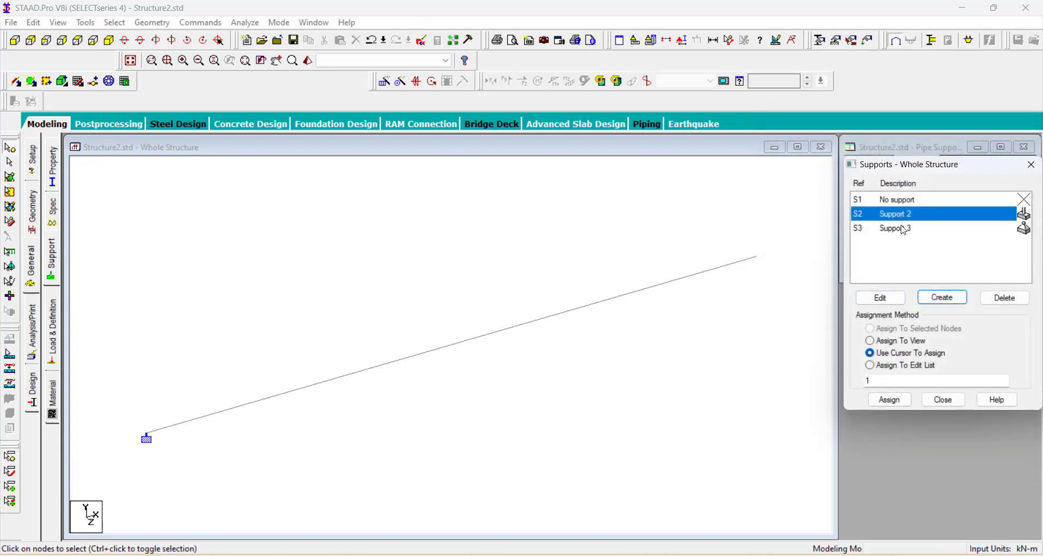
Assign the pinned support (S3) to node 2 at the beam's far end, using the Assign To Selected Nodes method.
{"action": "left_click", "coordinate": [905, 232]}
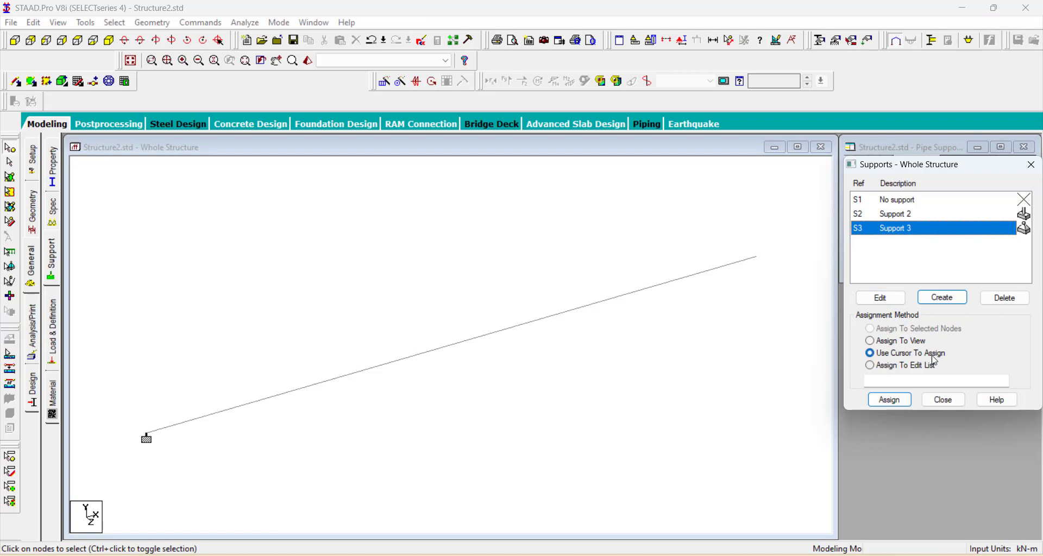
{"action": "left_click", "coordinate": [752, 254]}
{"action": "left_click_drag", "start_coordinate": [741, 247], "coordinate": [780, 272]}
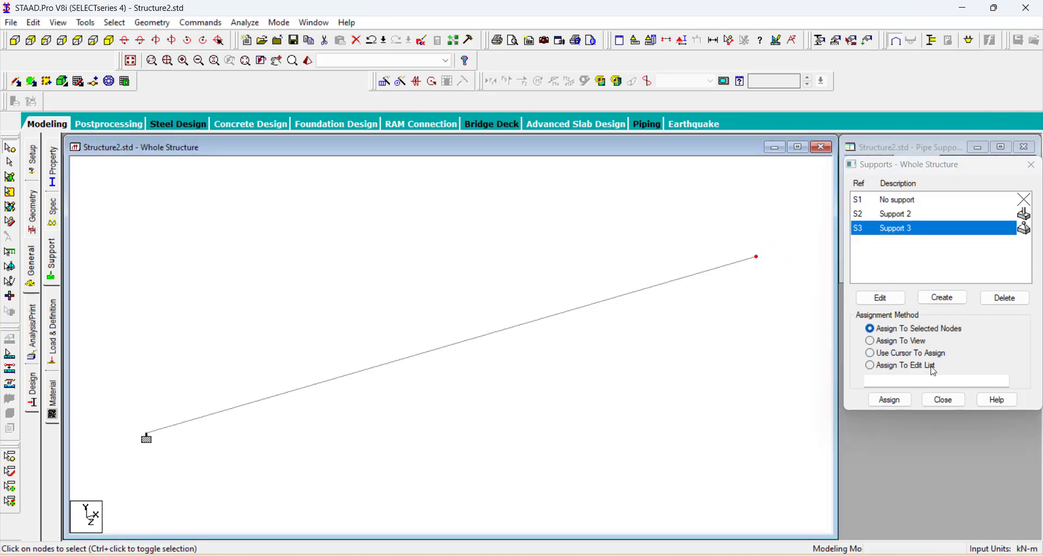
{"action": "left_click", "coordinate": [890, 401]}
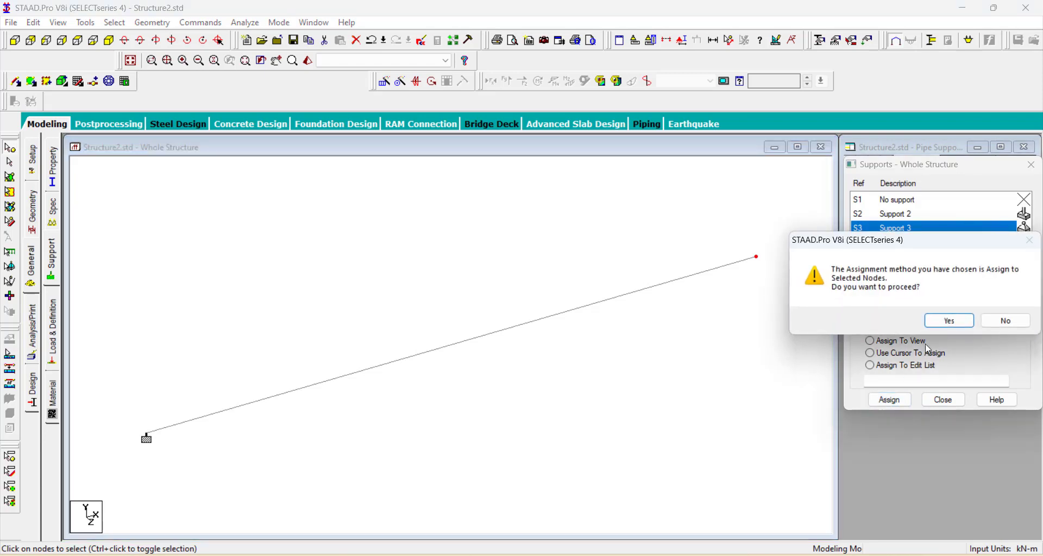
{"action": "left_click", "coordinate": [950, 321]}
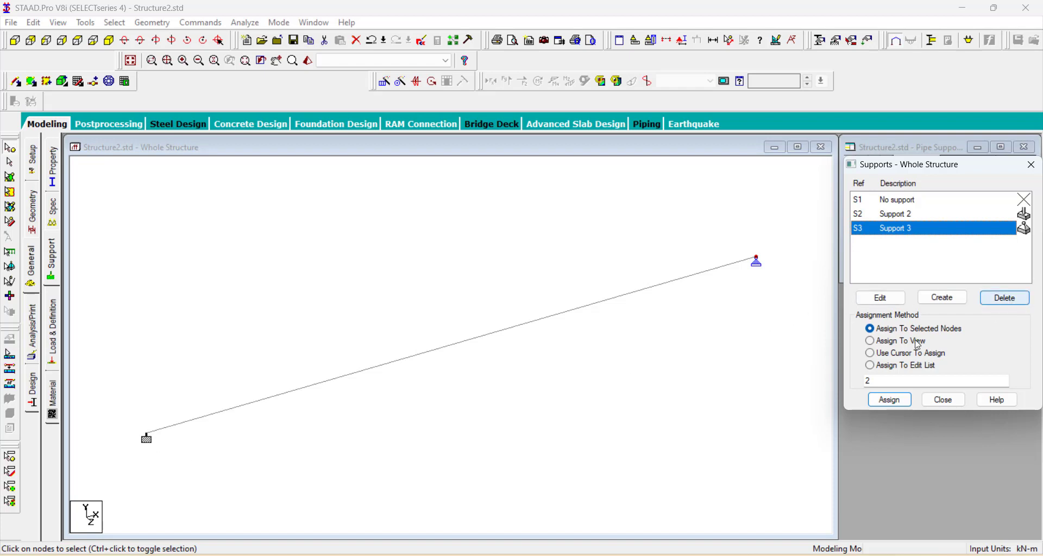
Delete the fixed support definition (S2) from the support list and confirm the deletion.
{"action": "left_click", "coordinate": [475, 425]}
{"action": "left_click_drag", "start_coordinate": [113, 400], "coordinate": [171, 458]}
{"action": "left_click", "coordinate": [174, 458]}
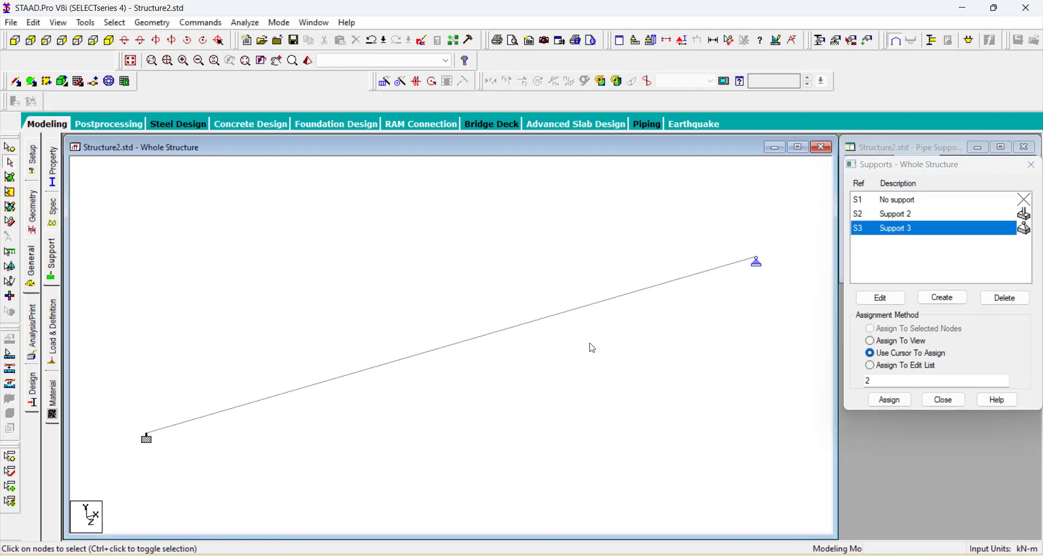
{"action": "left_click", "coordinate": [902, 218]}
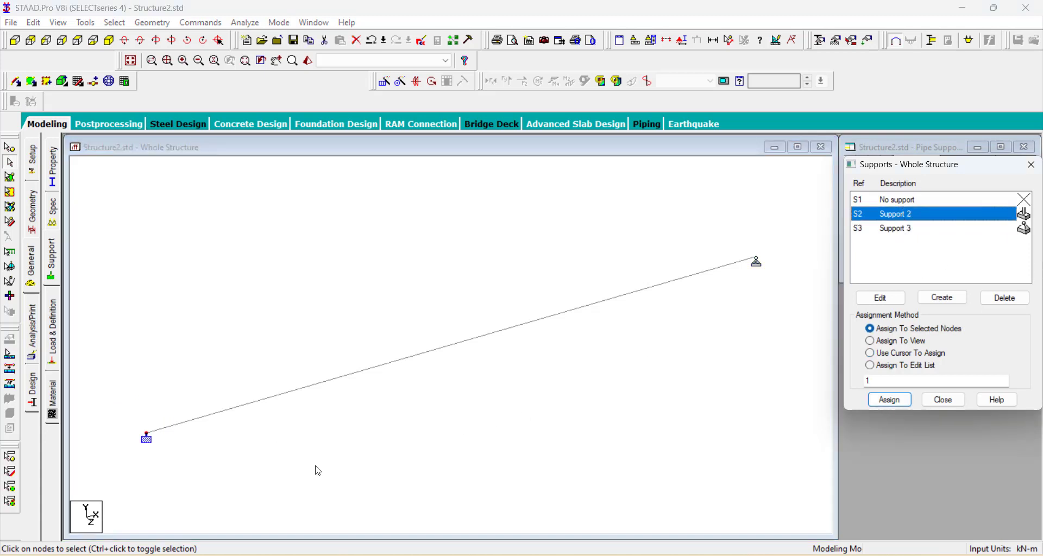
{"action": "left_click", "coordinate": [1008, 300]}
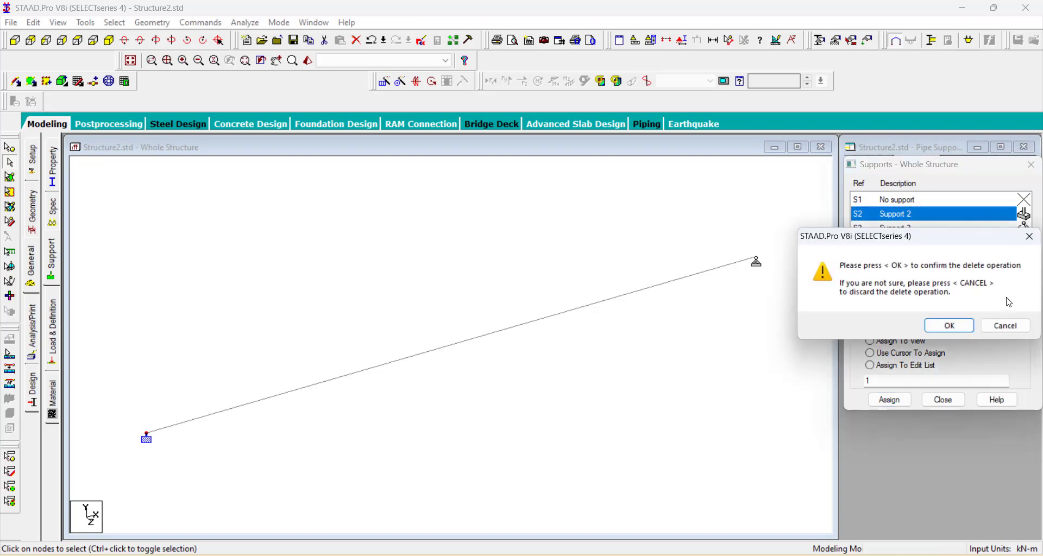
{"action": "left_click", "coordinate": [950, 326]}
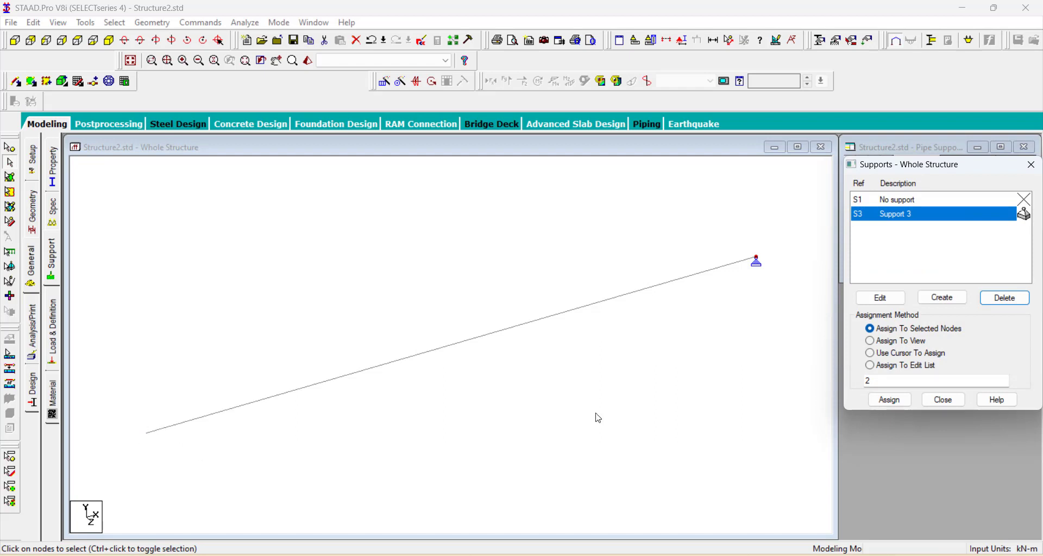
Add a Fixed But support with FX, FZ, MX, MY and MZ released, keeping only FY restrained.
{"action": "left_click", "coordinate": [943, 300]}
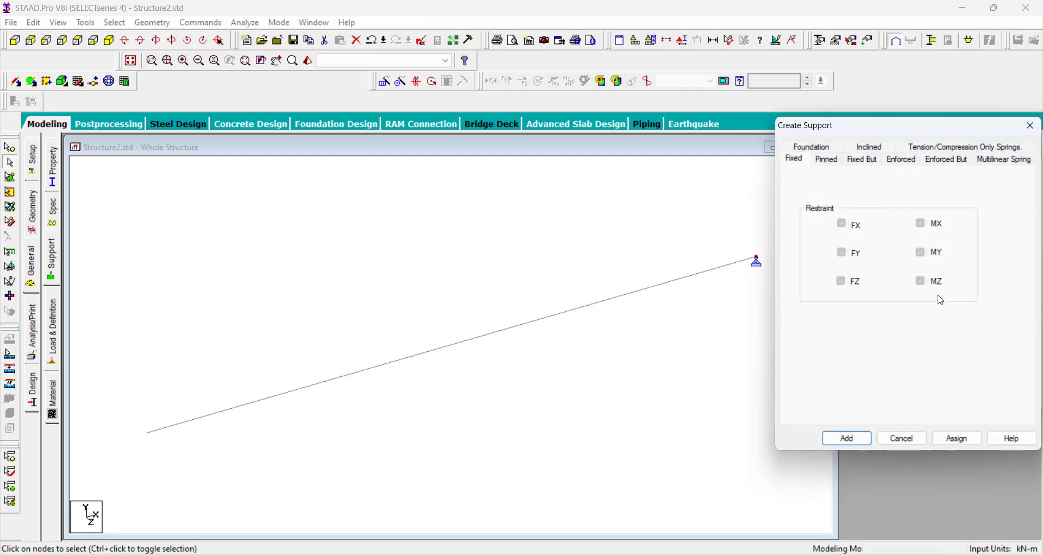
{"action": "left_click", "coordinate": [861, 163]}
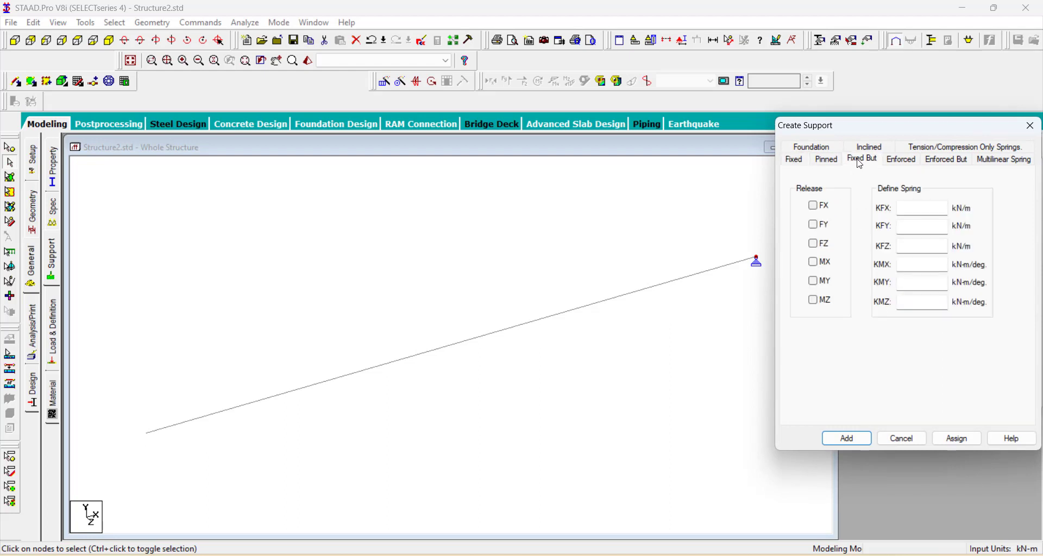
{"action": "left_click", "coordinate": [816, 207]}
{"action": "left_click", "coordinate": [815, 246]}
{"action": "left_click", "coordinate": [815, 264]}
{"action": "left_click", "coordinate": [815, 283]}
{"action": "left_click", "coordinate": [815, 302]}
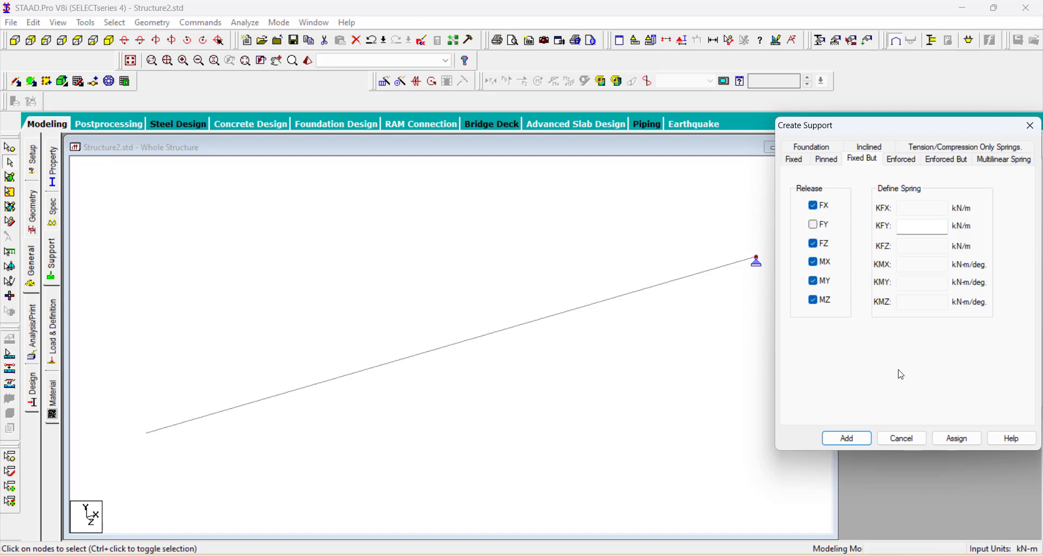
{"action": "left_click", "coordinate": [855, 440]}
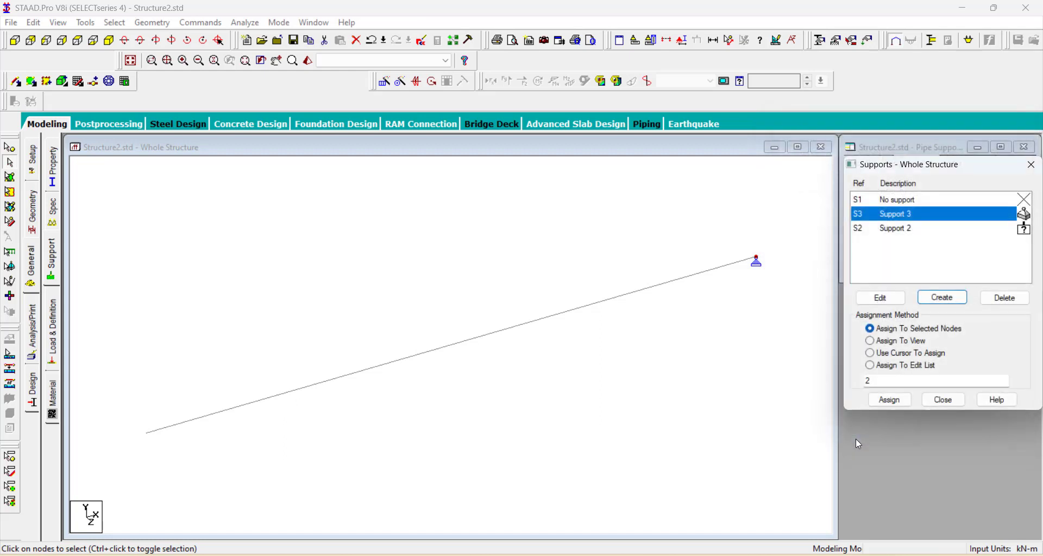
Assign the Fixed But support (S2) to node 1 at the beam's start, using the Assign To Selected Nodes method.
{"action": "left_click", "coordinate": [905, 232]}
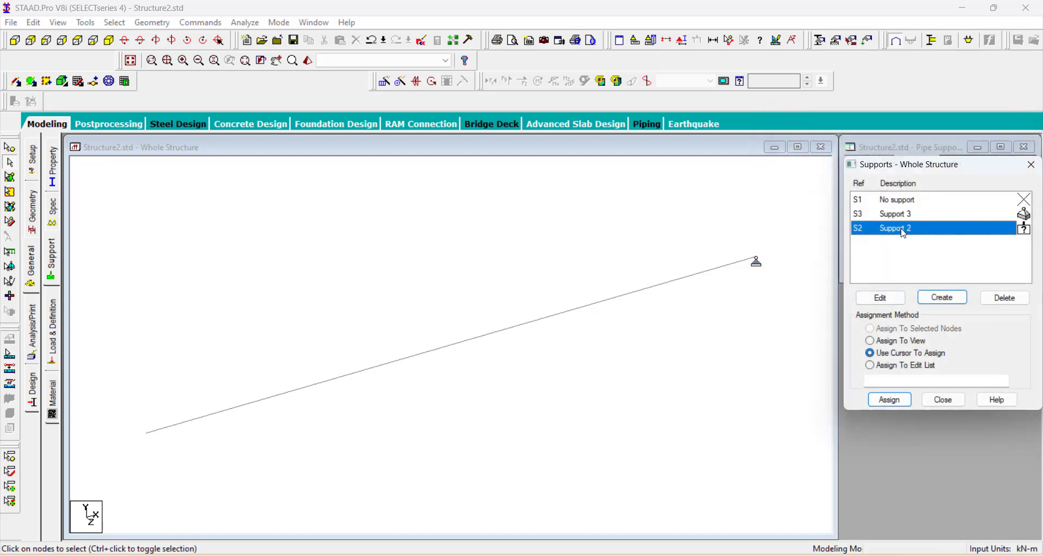
{"action": "left_click", "coordinate": [138, 429]}
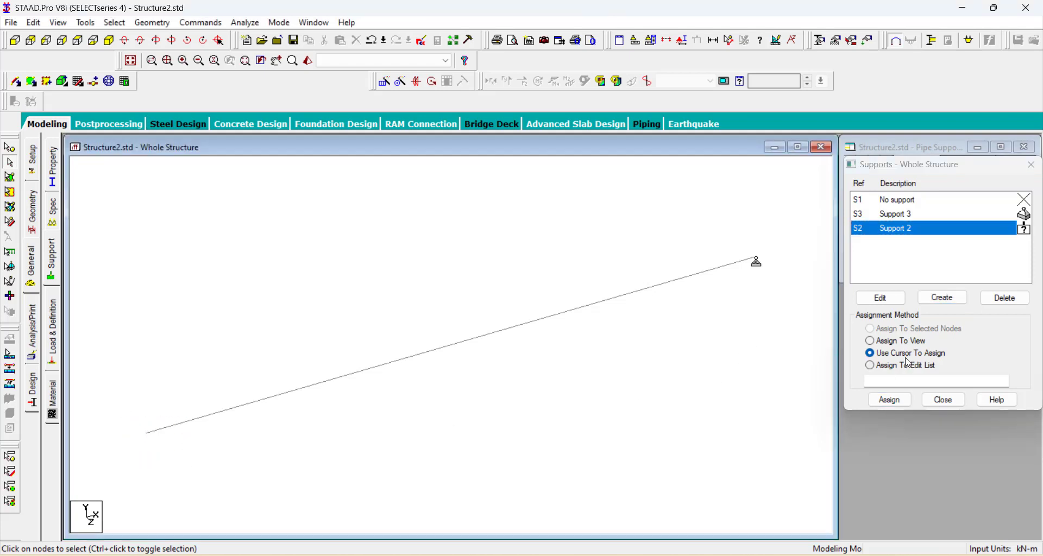
{"action": "left_click", "coordinate": [12, 152]}
{"action": "left_click_drag", "start_coordinate": [105, 419], "coordinate": [226, 470]}
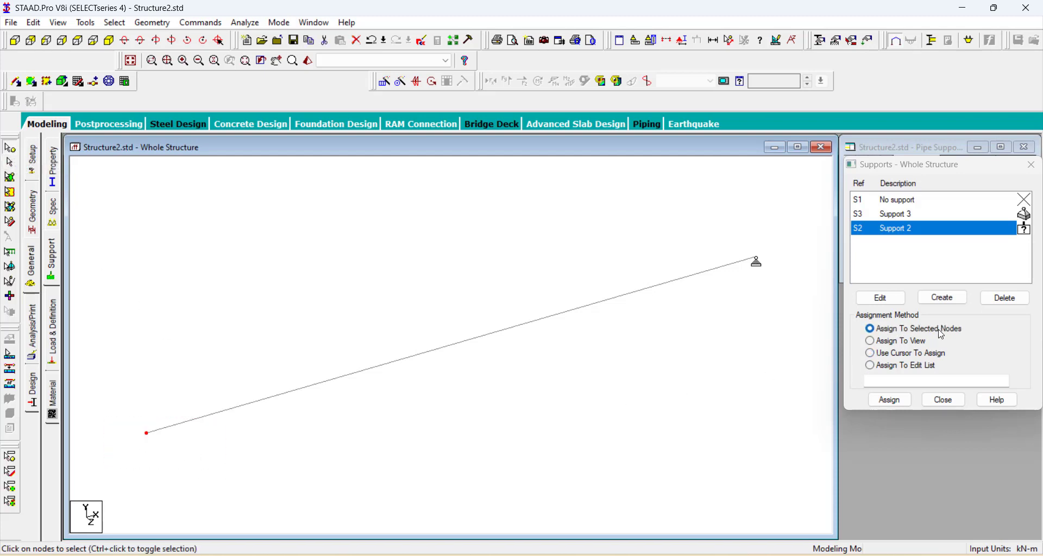
{"action": "left_click", "coordinate": [894, 401]}
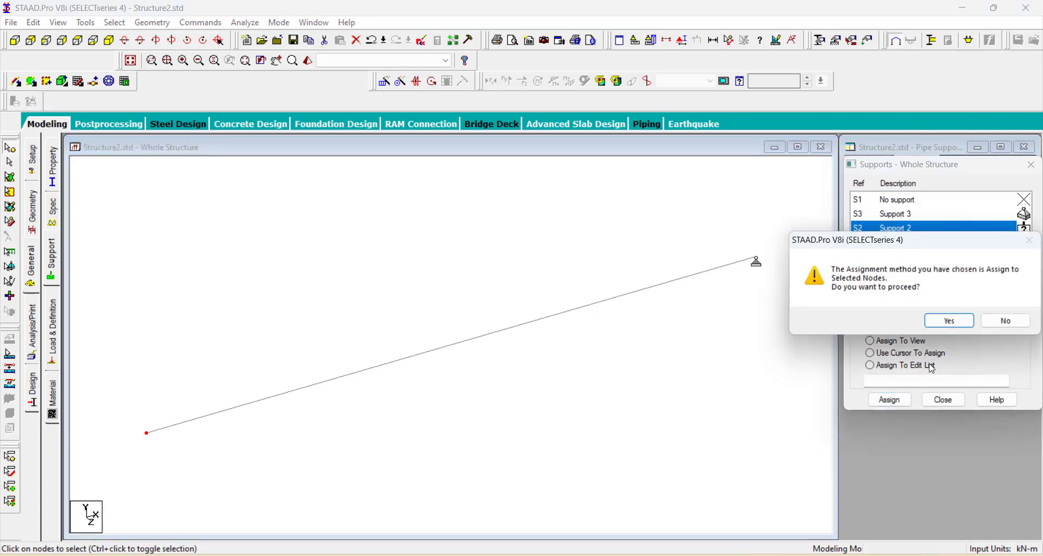
{"action": "left_click", "coordinate": [951, 322]}
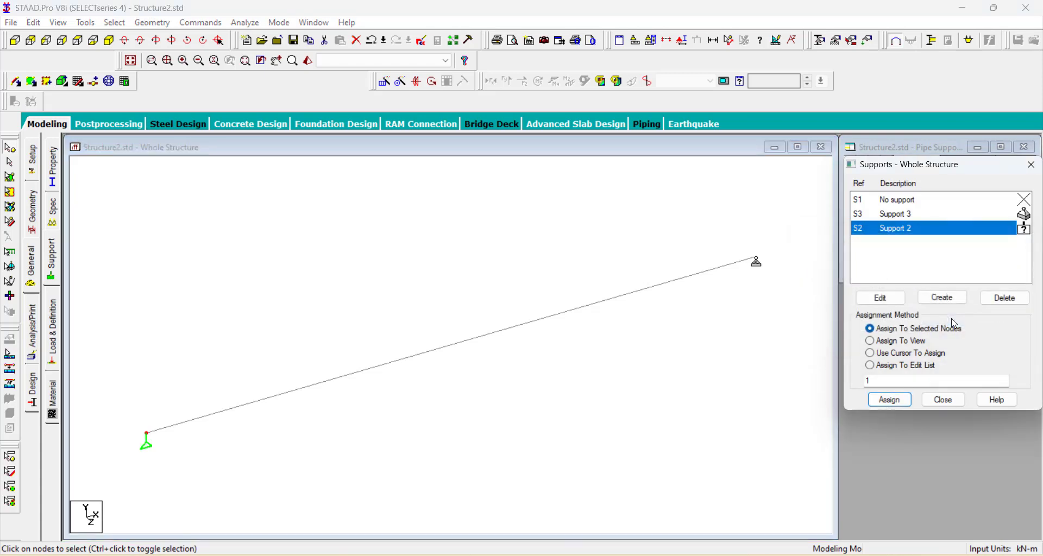
Delete the Fixed But support definition (S2) from the support list and confirm the deletion.
{"action": "left_click", "coordinate": [145, 433]}
{"action": "left_click", "coordinate": [1005, 298]}
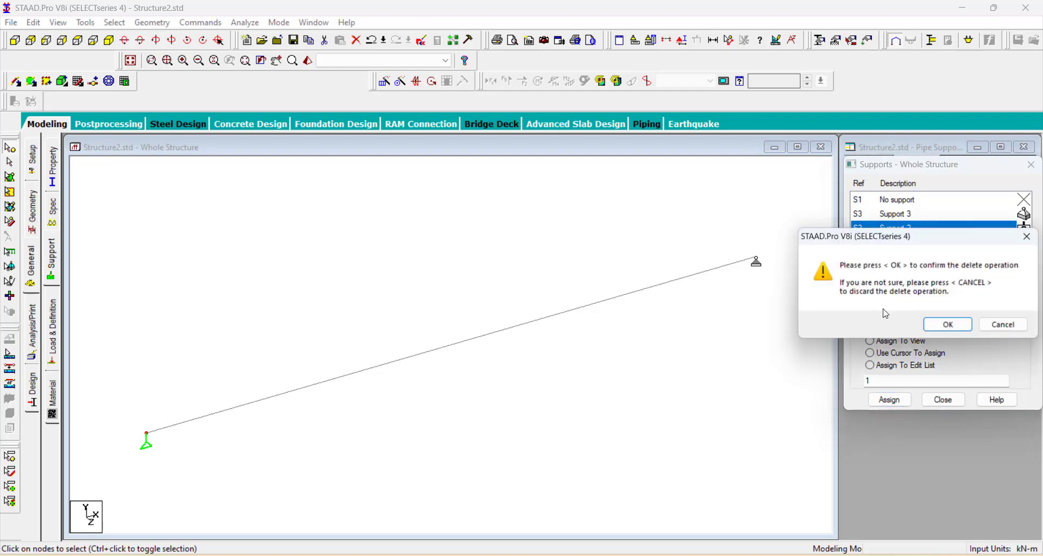
{"action": "left_click", "coordinate": [947, 324]}
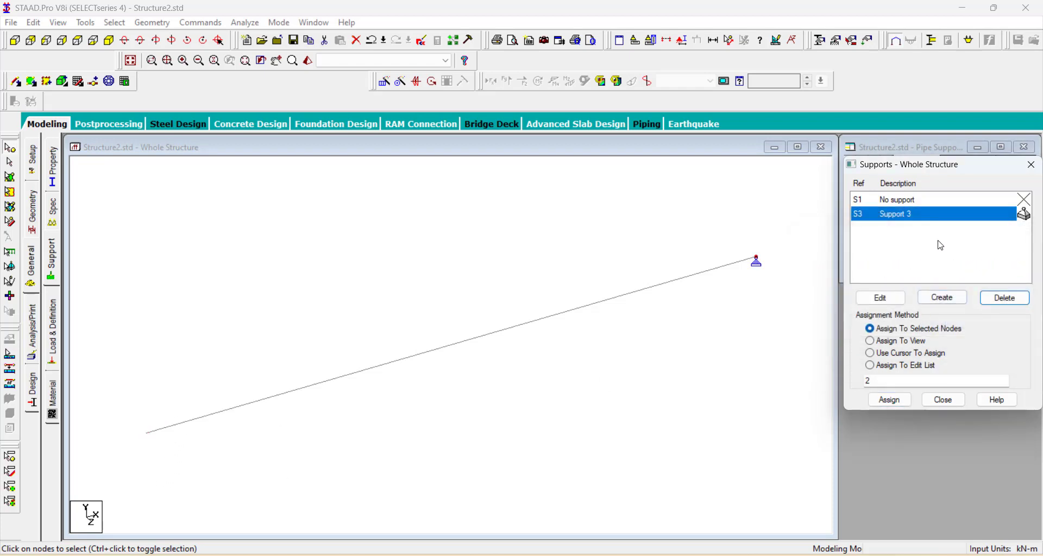
Delete the existing support definition S3, confirm the deletion, and add a Fixed support in its place.
{"action": "left_click", "coordinate": [1005, 298]}
{"action": "left_click", "coordinate": [944, 322]}
{"action": "left_click", "coordinate": [943, 298]}
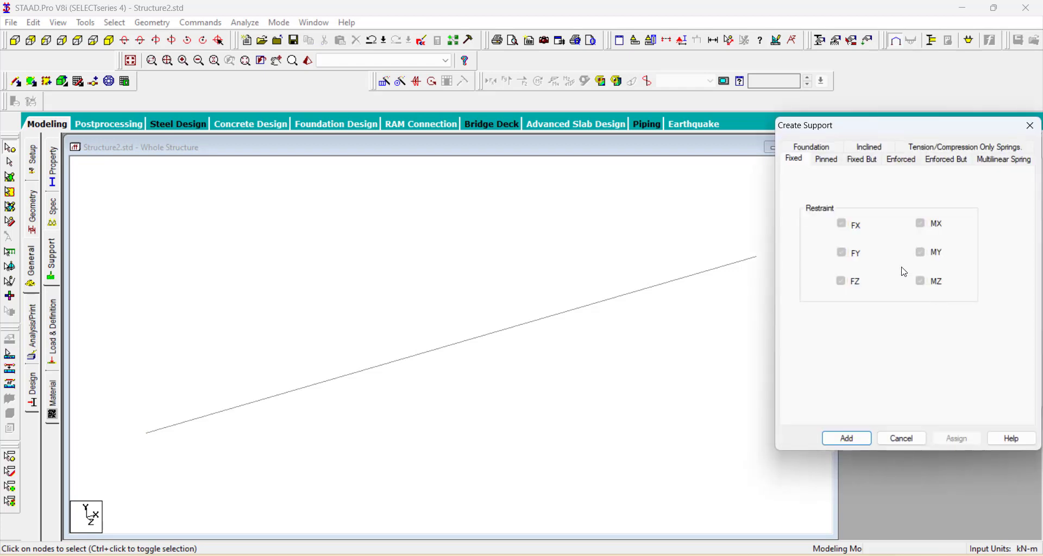
{"action": "left_click", "coordinate": [846, 438]}
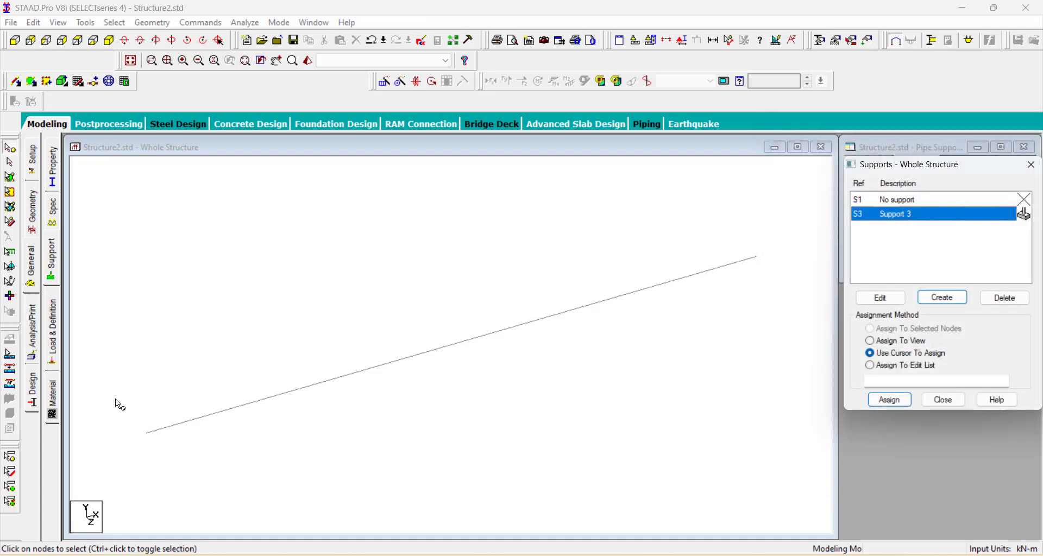
Assign the Fixed support to node 1 at the beam's start, using the Assign To Selected Nodes method.
{"action": "left_click", "coordinate": [146, 433]}
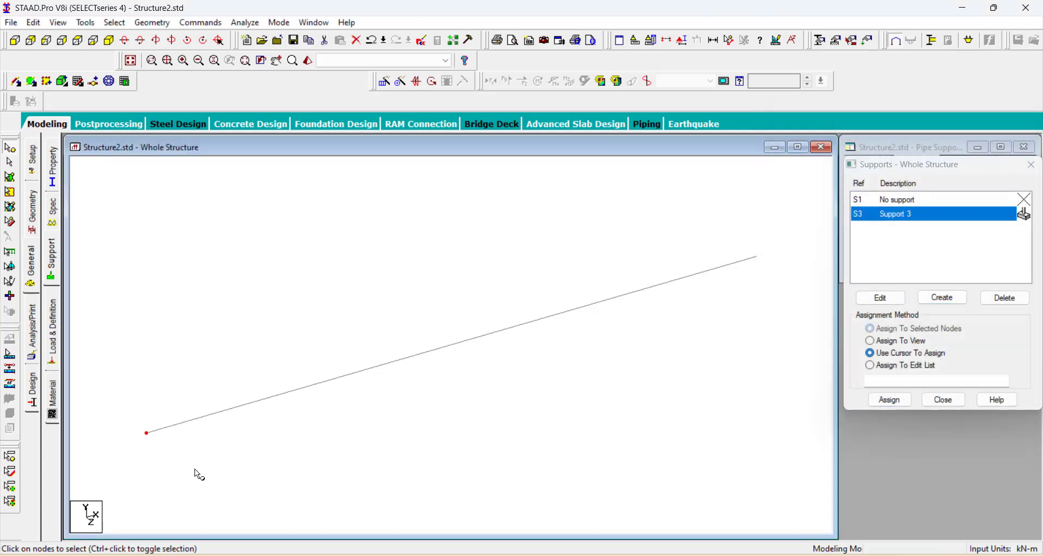
{"action": "left_click", "coordinate": [891, 401]}
{"action": "left_click", "coordinate": [942, 324]}
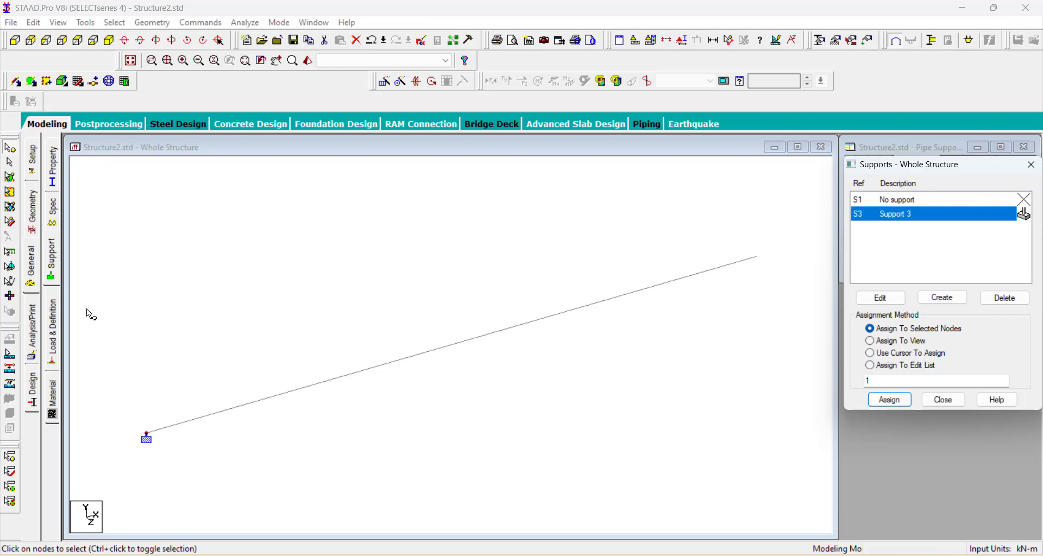
Add primary load case 1 with loading type Dead and the title DL.
{"action": "left_click", "coordinate": [33, 274]}
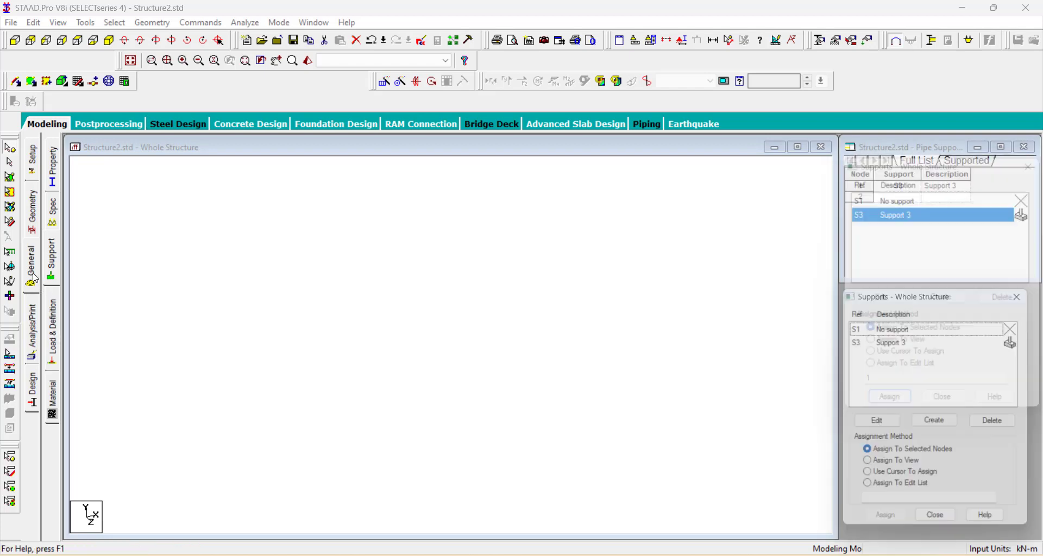
{"action": "left_click", "coordinate": [56, 330]}
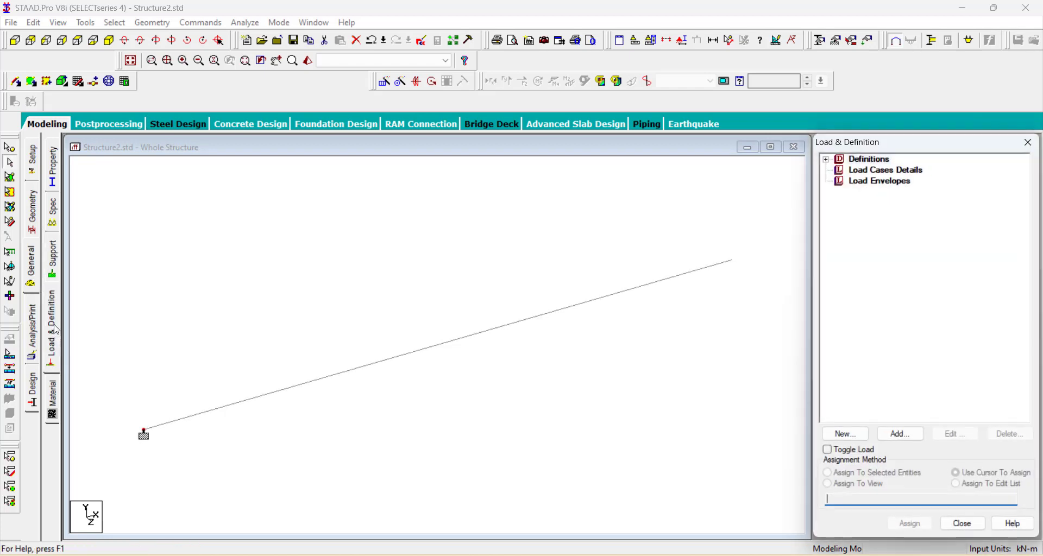
{"action": "left_click", "coordinate": [870, 171]}
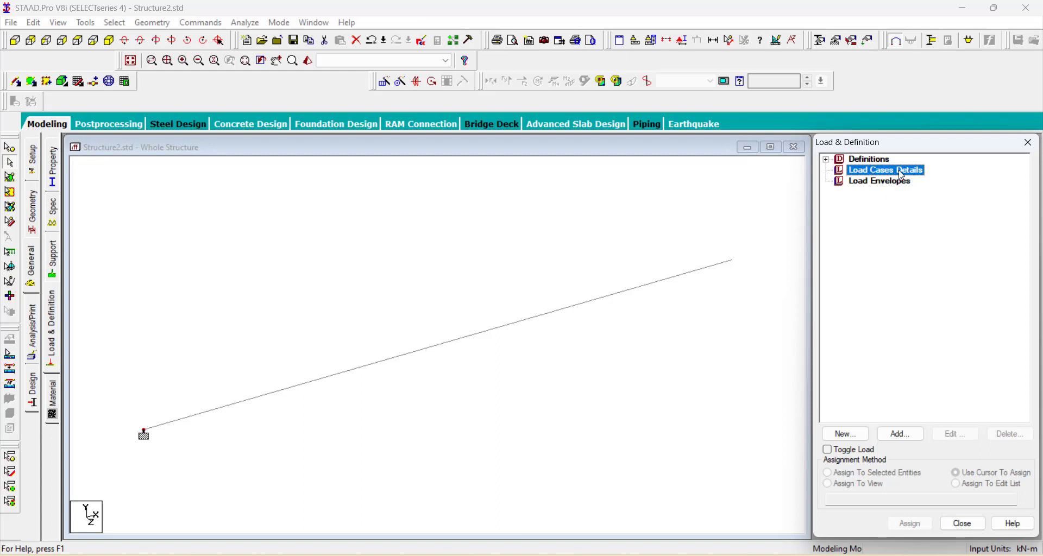
{"action": "left_click", "coordinate": [904, 437]}
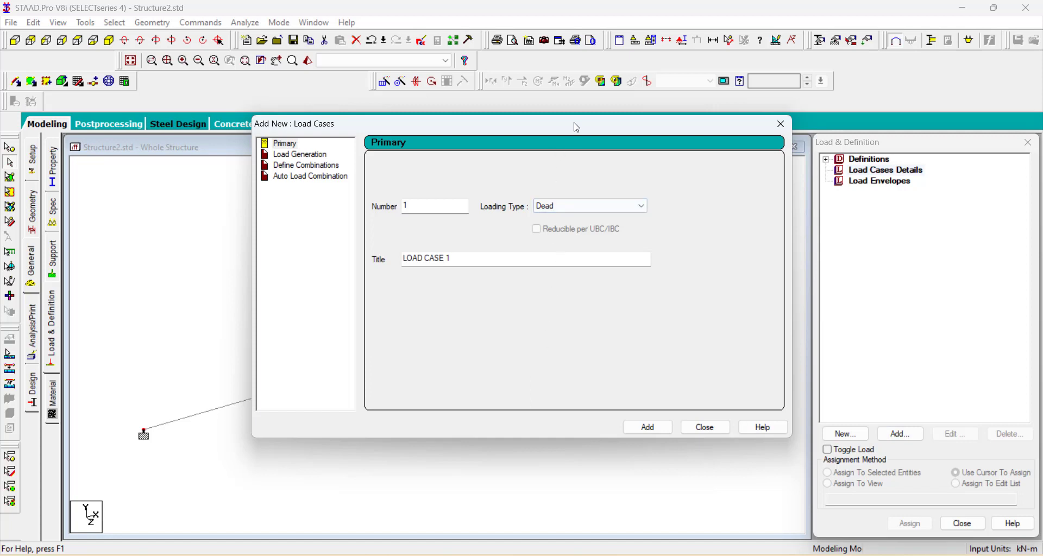
{"action": "left_click_drag", "start_coordinate": [575, 126], "coordinate": [510, 10]}
{"action": "left_click", "coordinate": [571, 91]}
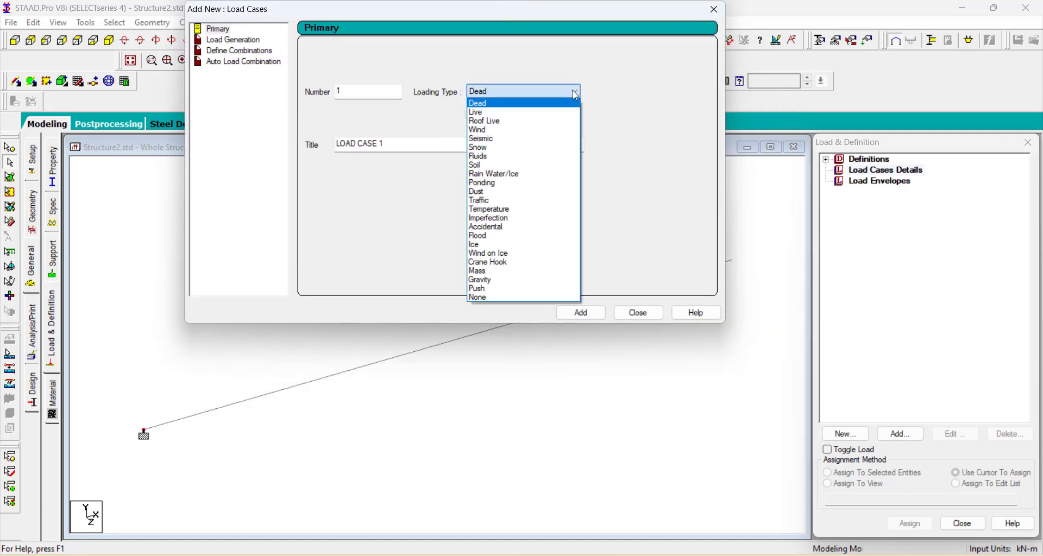
{"action": "left_click", "coordinate": [482, 106]}
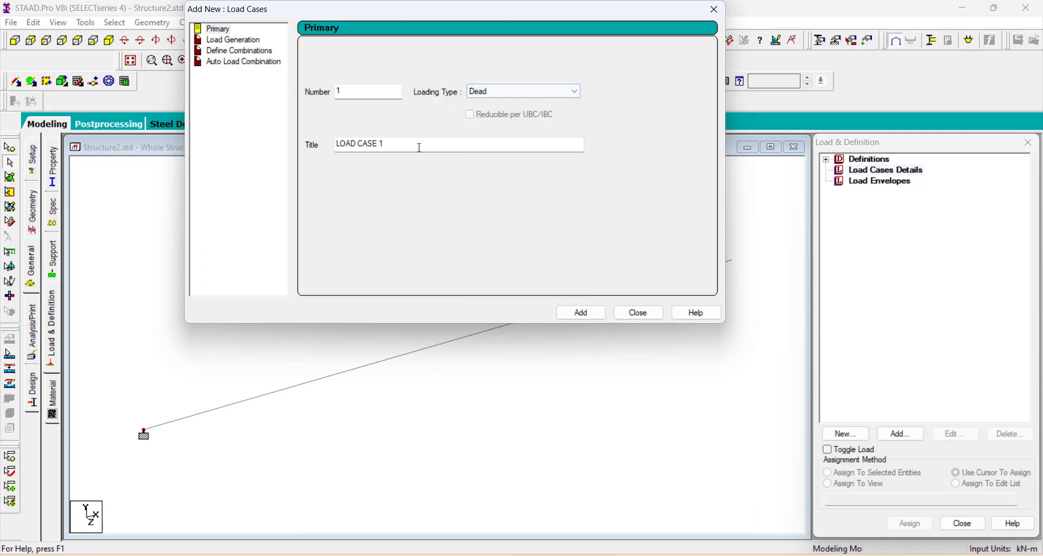
{"action": "left_click_drag", "start_coordinate": [419, 146], "coordinate": [302, 182]}
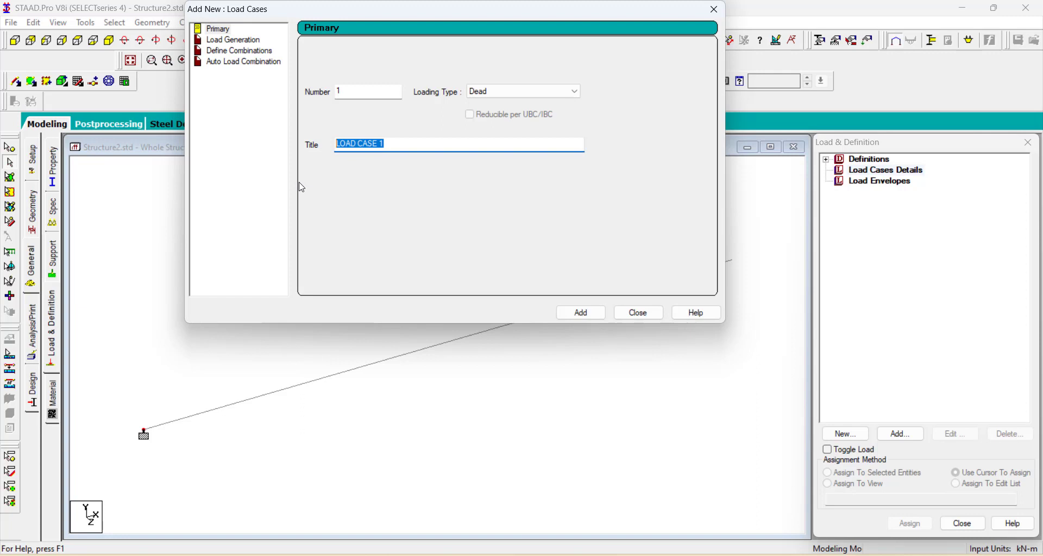
{"action": "key", "text": "Caps_Lock"}
{"action": "type", "text": "DL"}
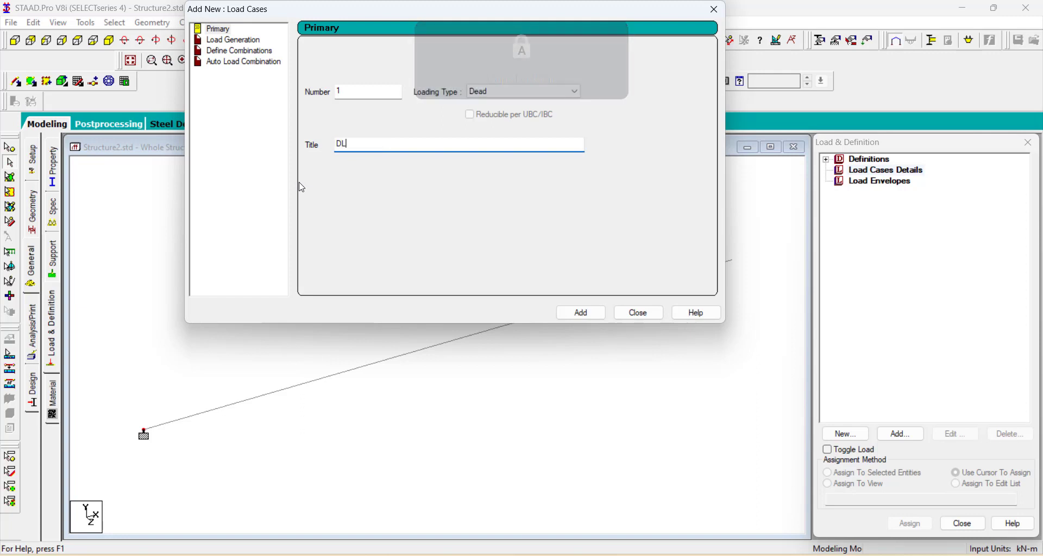
{"action": "left_click", "coordinate": [586, 313]}
{"action": "left_click", "coordinate": [642, 314]}
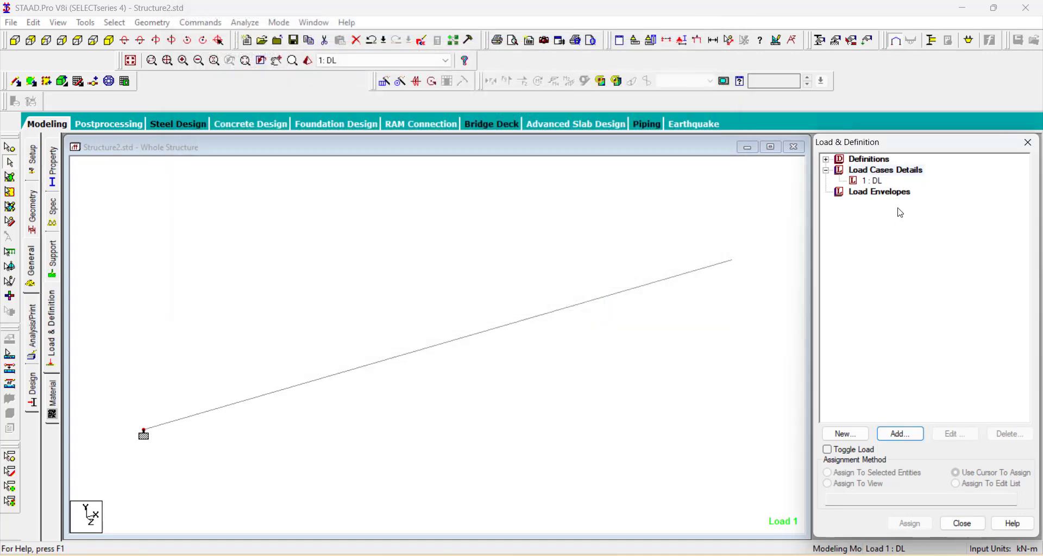
Add a selfweight load in the Y direction with factor -1 to load case DL.
{"action": "left_click", "coordinate": [876, 181]}
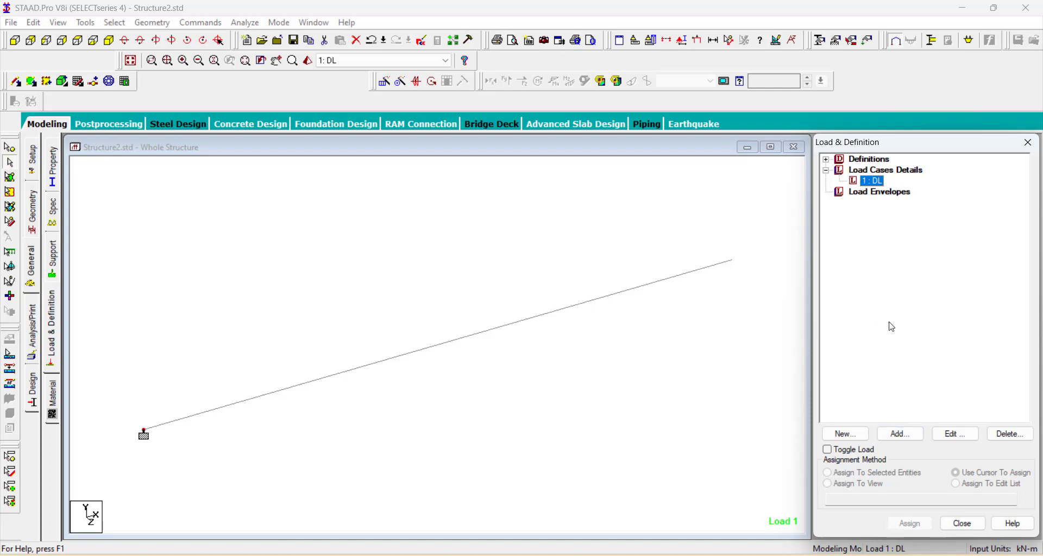
{"action": "left_click", "coordinate": [901, 434]}
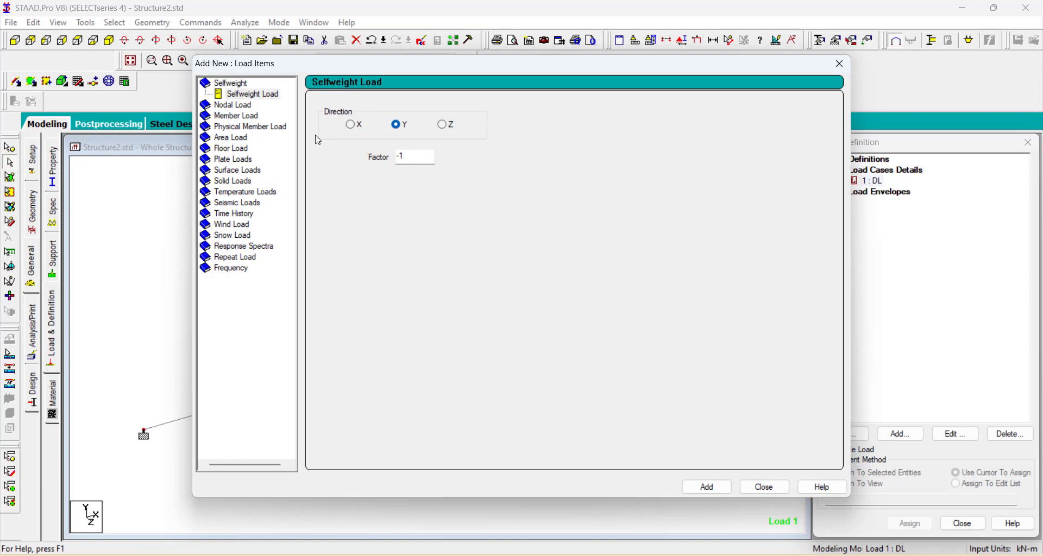
{"action": "left_click", "coordinate": [248, 94]}
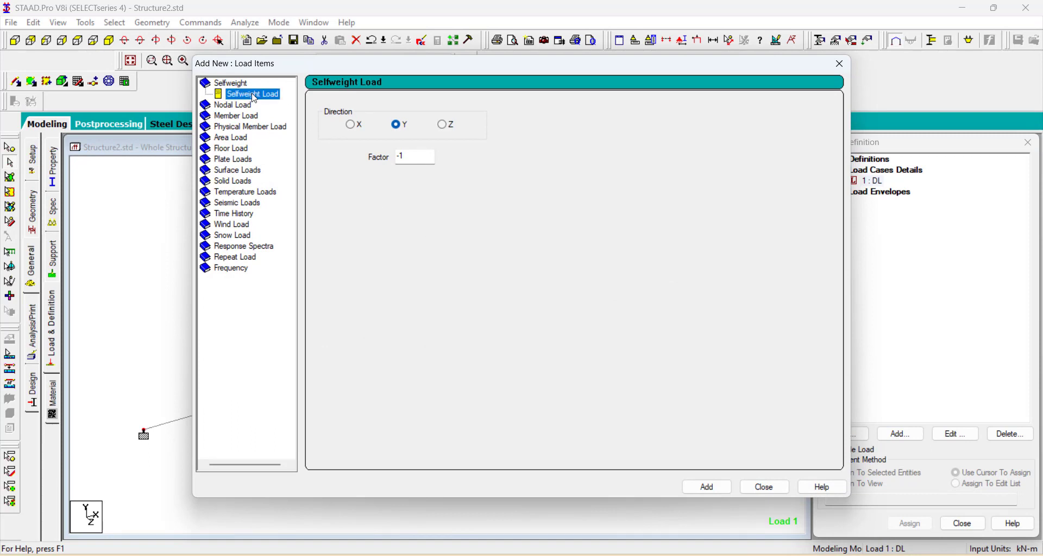
{"action": "left_click", "coordinate": [401, 126]}
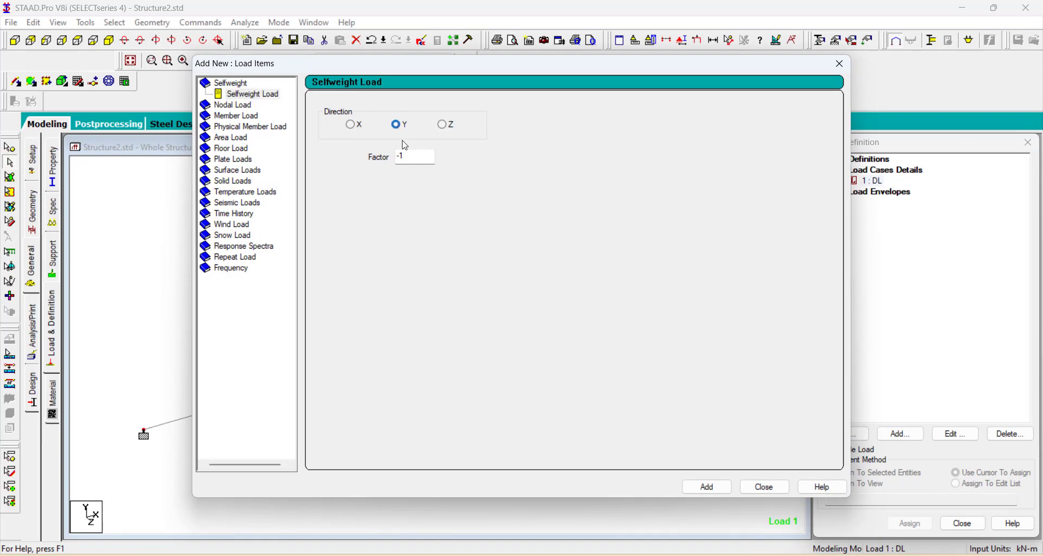
{"action": "left_click", "coordinate": [411, 156]}
{"action": "left_click", "coordinate": [713, 488]}
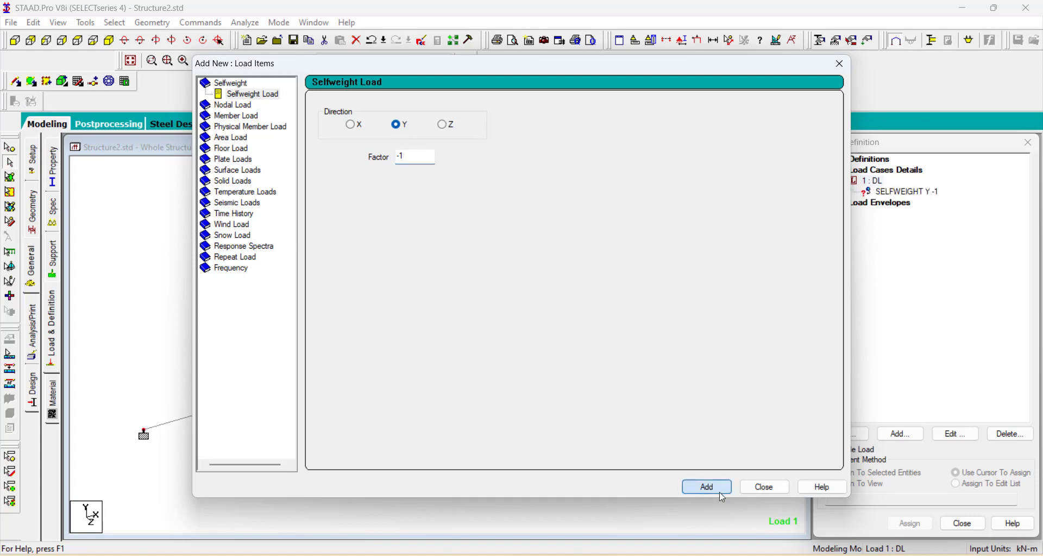
{"action": "left_click", "coordinate": [768, 487]}
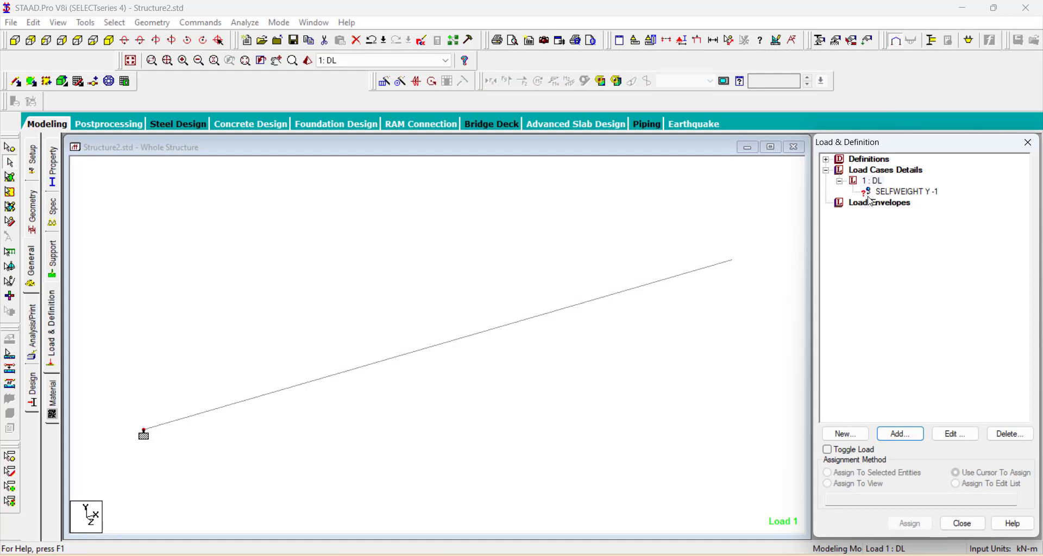
{"action": "left_click", "coordinate": [678, 277]}
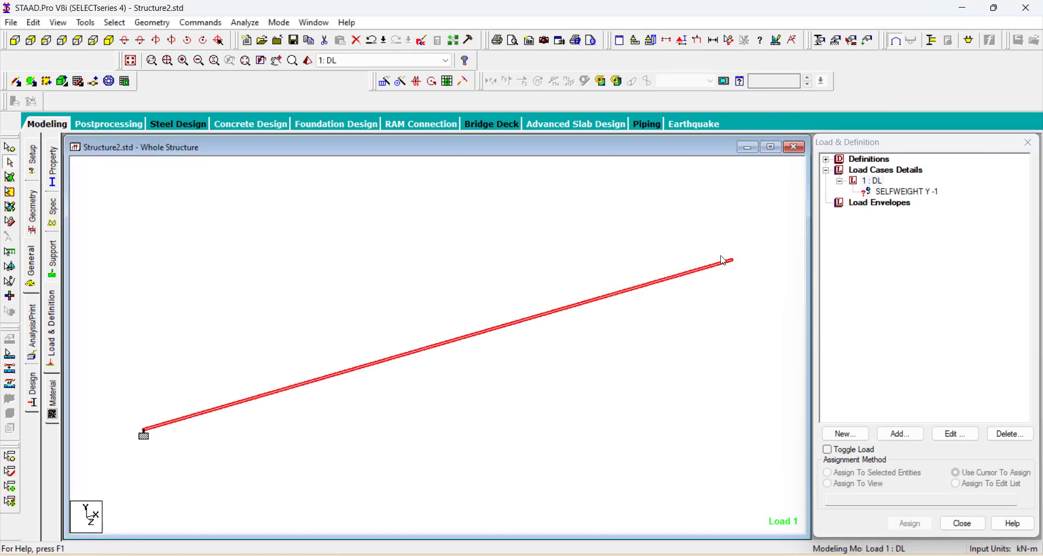
{"action": "left_click", "coordinate": [718, 294]}
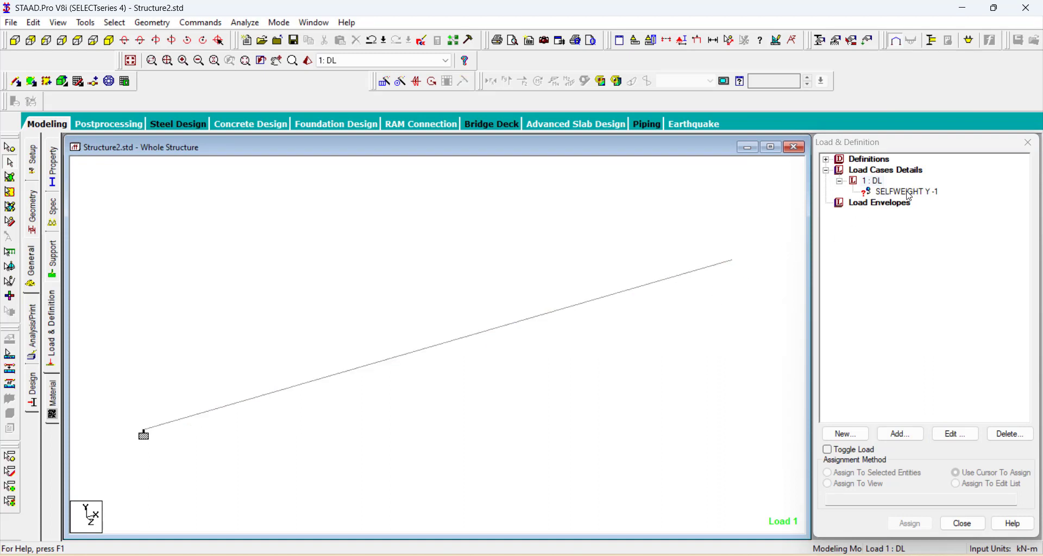
{"action": "left_click", "coordinate": [709, 270]}
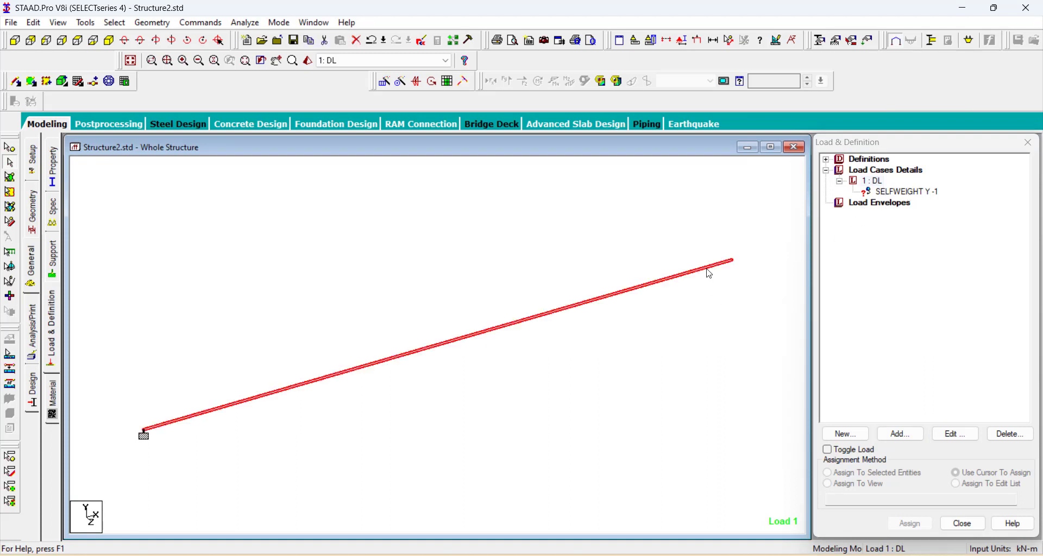
{"action": "left_click", "coordinate": [864, 228]}
Assign the SELFWEIGHT Y -1 load to beam 1, using the Assign To Selected Beams/Plates method, and confirm the assignment.
{"action": "left_click", "coordinate": [890, 193]}
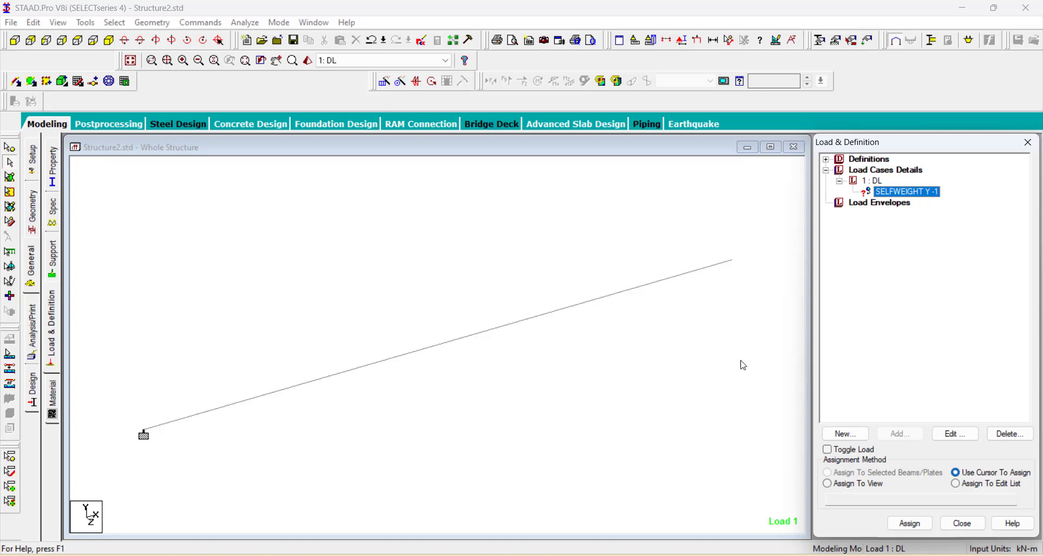
{"action": "left_click", "coordinate": [666, 283]}
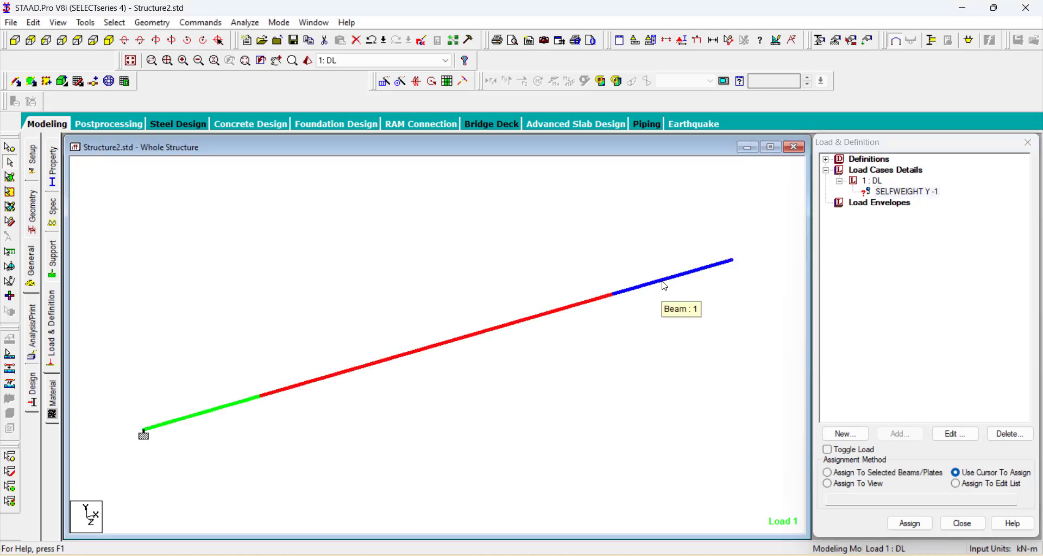
{"action": "left_click", "coordinate": [830, 473]}
{"action": "left_click", "coordinate": [830, 474]}
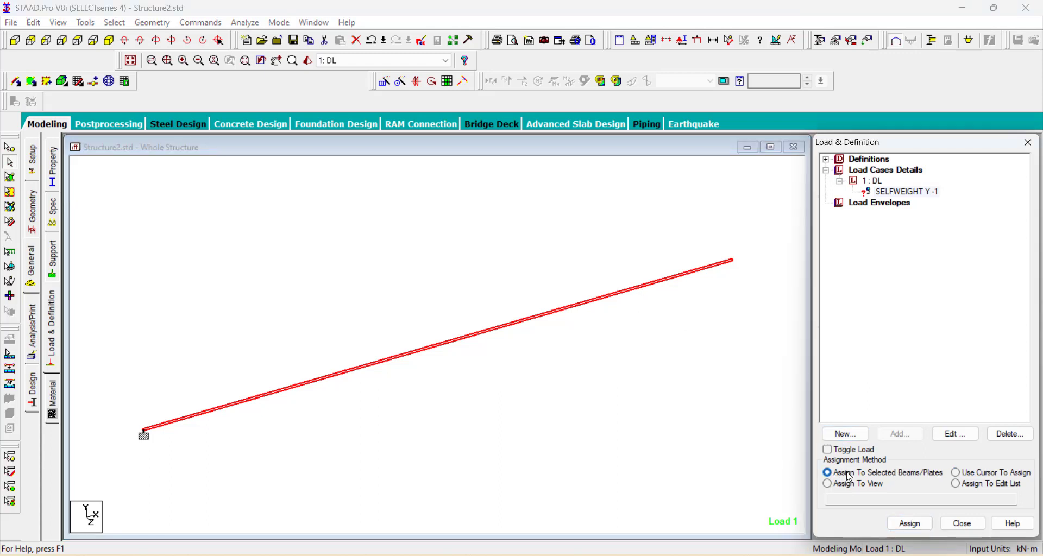
{"action": "left_click", "coordinate": [884, 194]}
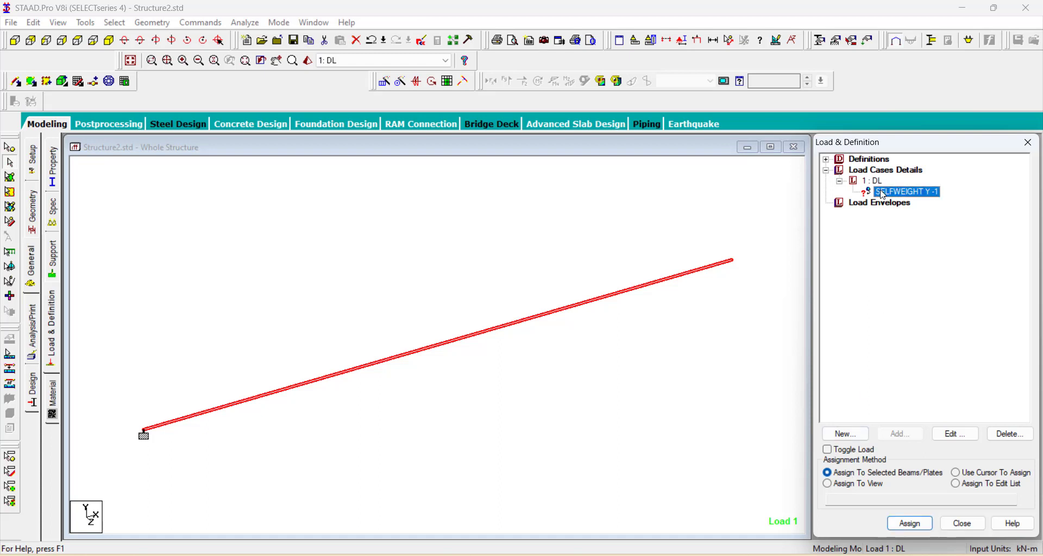
{"action": "left_click", "coordinate": [911, 524]}
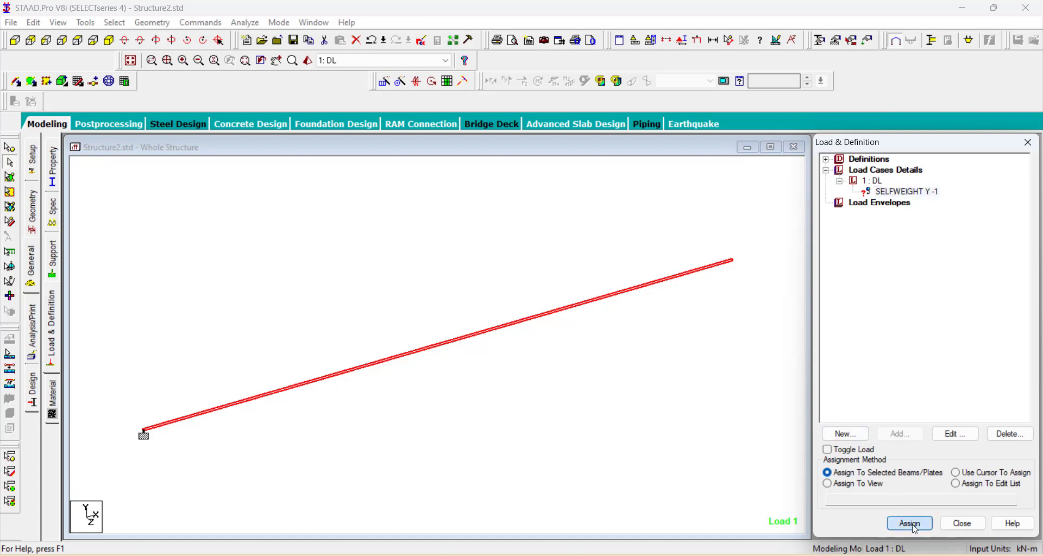
{"action": "left_click", "coordinate": [948, 372]}
{"action": "left_click", "coordinate": [700, 295]}
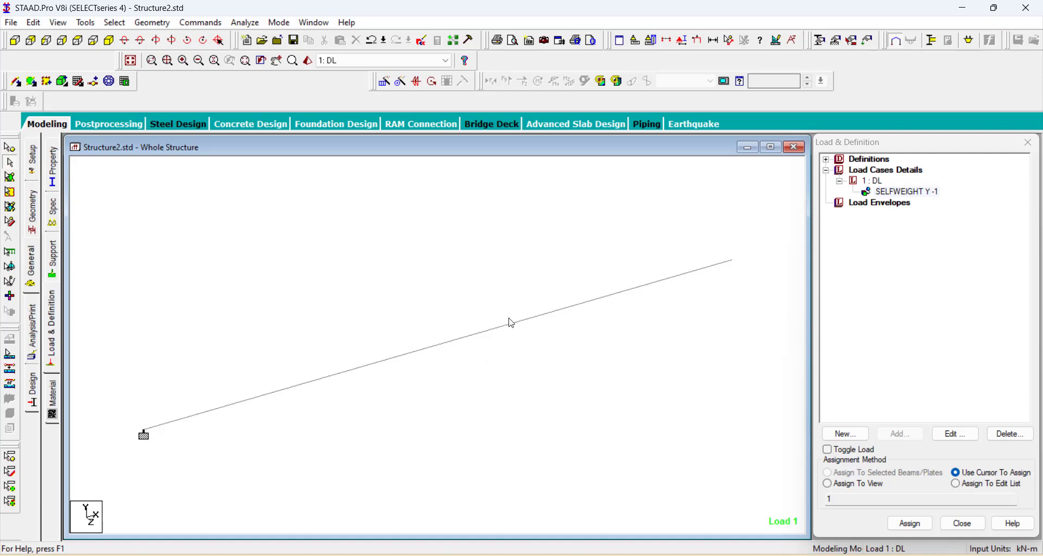
Add a Perform Analysis command with the print option set to All.
{"action": "left_click", "coordinate": [30, 338]}
{"action": "left_click", "coordinate": [456, 323]}
{"action": "left_click", "coordinate": [479, 429]}
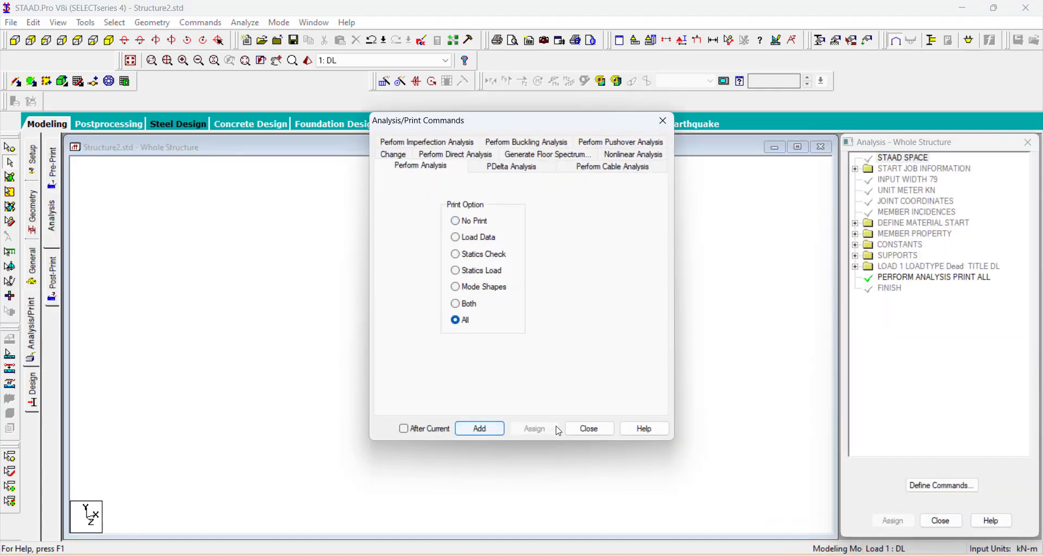
{"action": "left_click", "coordinate": [589, 429]}
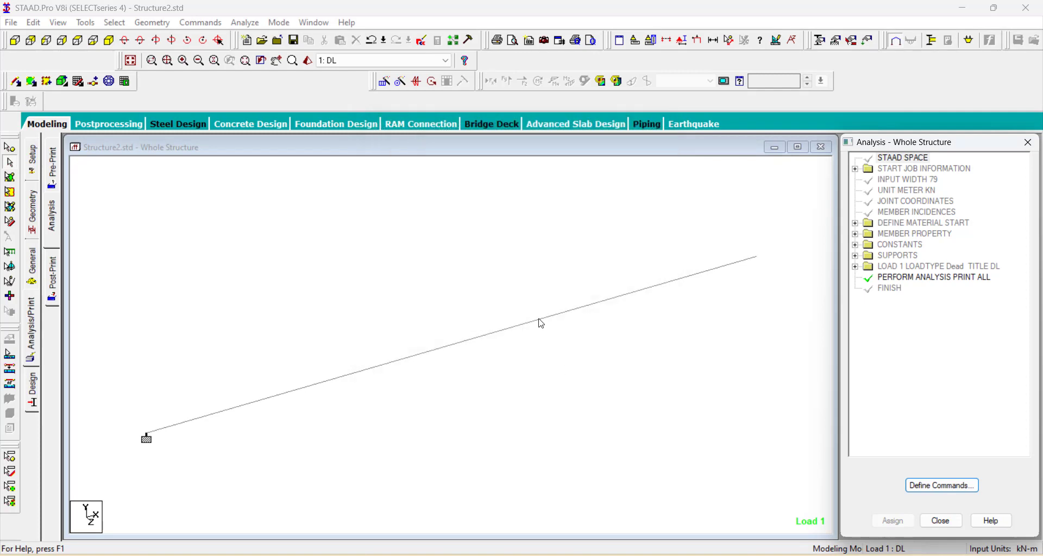
Run the analysis of the beam, saving the modified structure first.
{"action": "left_click", "coordinate": [245, 22]}
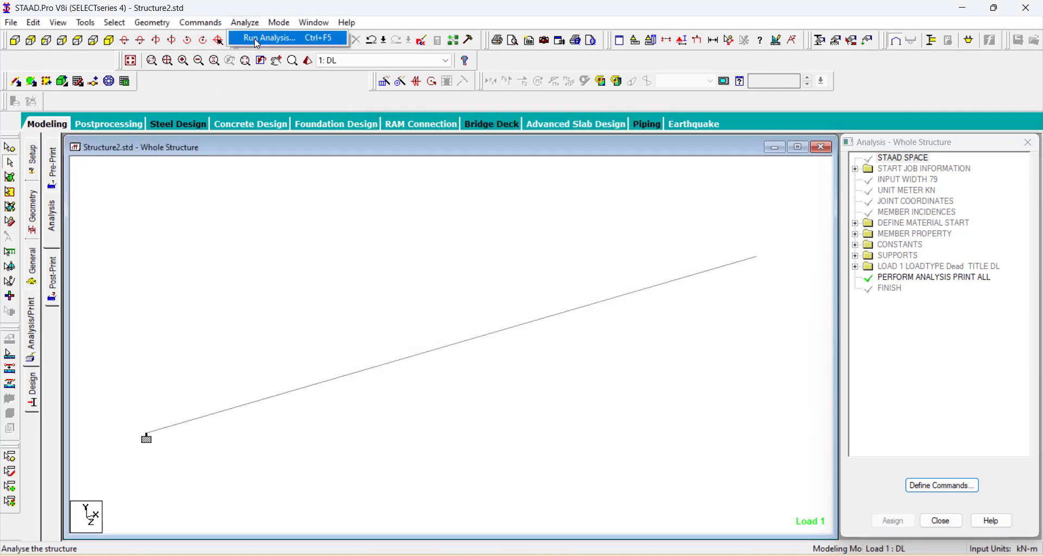
{"action": "left_click", "coordinate": [257, 39]}
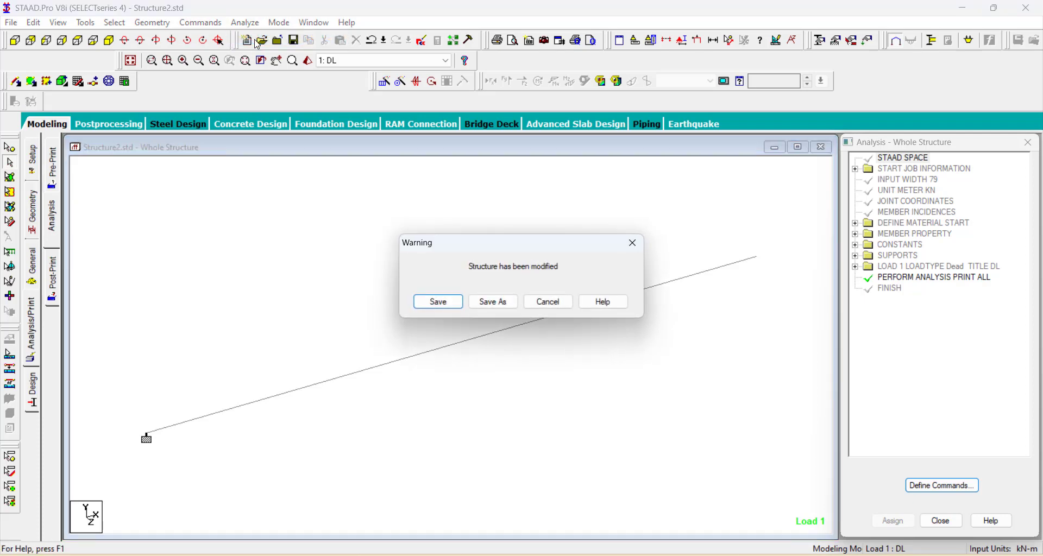
{"action": "left_click", "coordinate": [438, 303]}
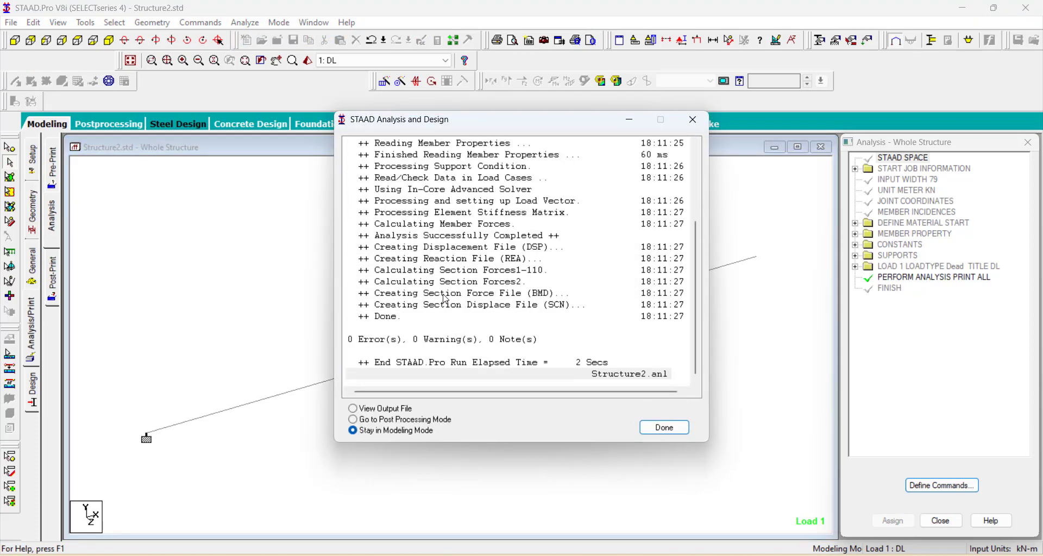
Check the error and warning summary of the completed analysis and open its output file.
{"action": "left_click", "coordinate": [383, 345]}
{"action": "left_click", "coordinate": [458, 324]}
{"action": "left_click", "coordinate": [373, 348]}
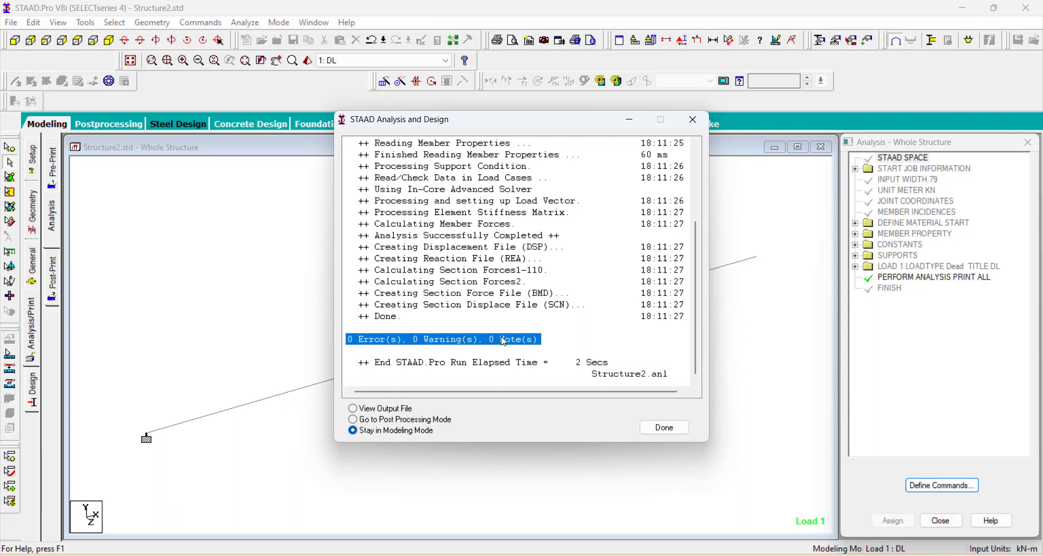
{"action": "left_click", "coordinate": [365, 412]}
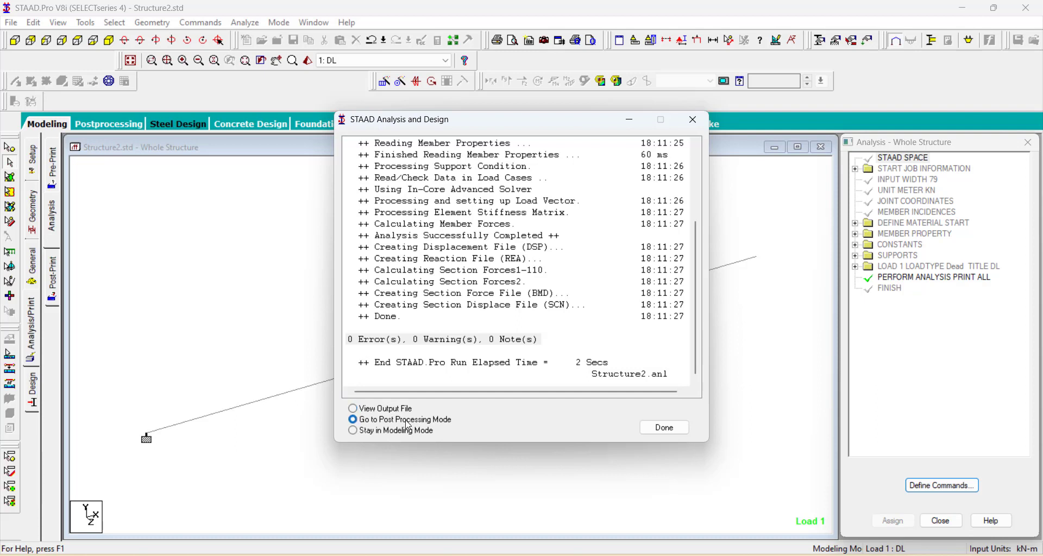
{"action": "left_click", "coordinate": [405, 409]}
{"action": "left_click", "coordinate": [664, 428]}
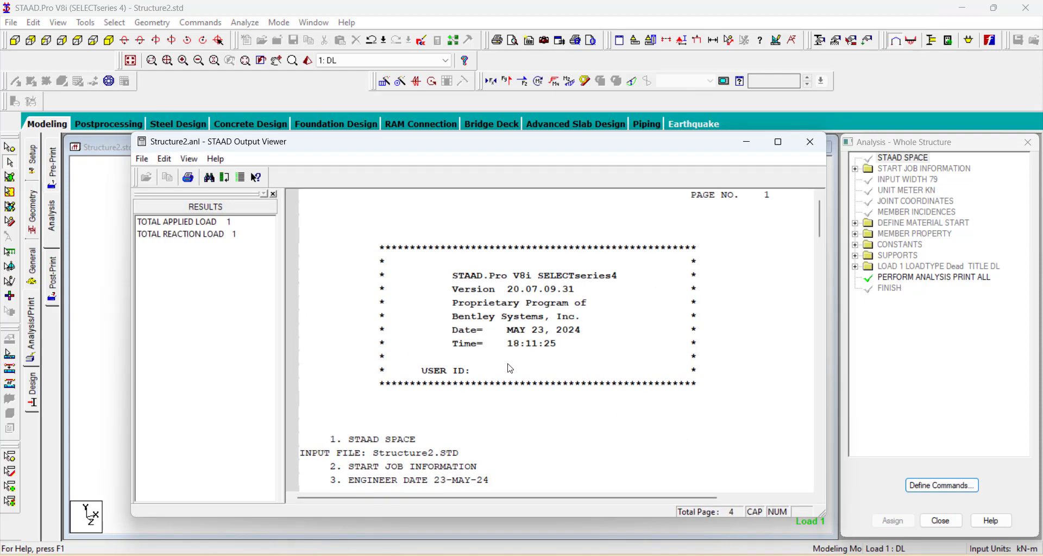
Examine the output report's joint coordinates, member incidences, concrete density and actual weight of the structure.
{"action": "scroll", "coordinate": [510, 369], "scroll_direction": "down", "scroll_amount": 1}
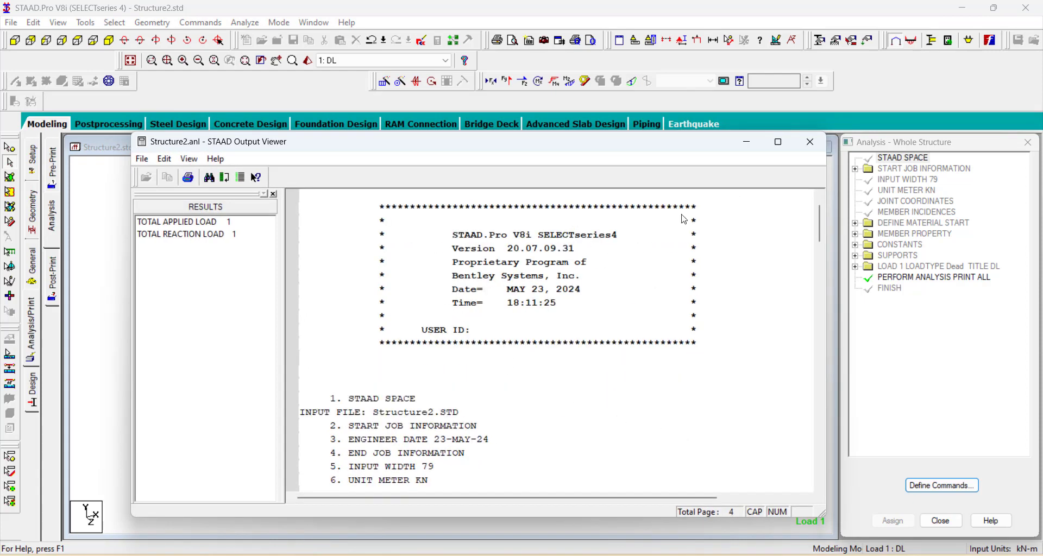
{"action": "scroll", "coordinate": [508, 324], "scroll_direction": "down", "scroll_amount": 4}
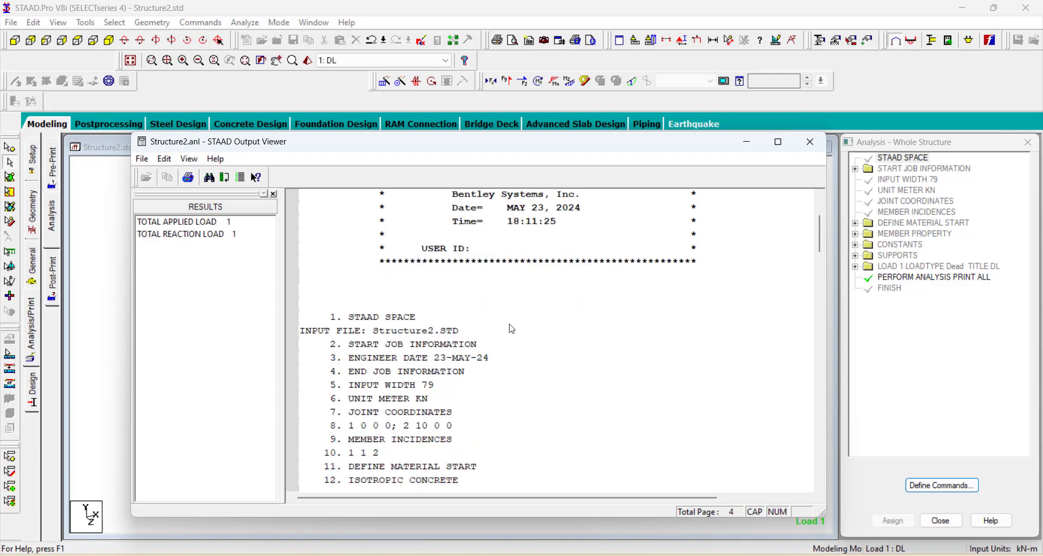
{"action": "left_click", "coordinate": [369, 348]}
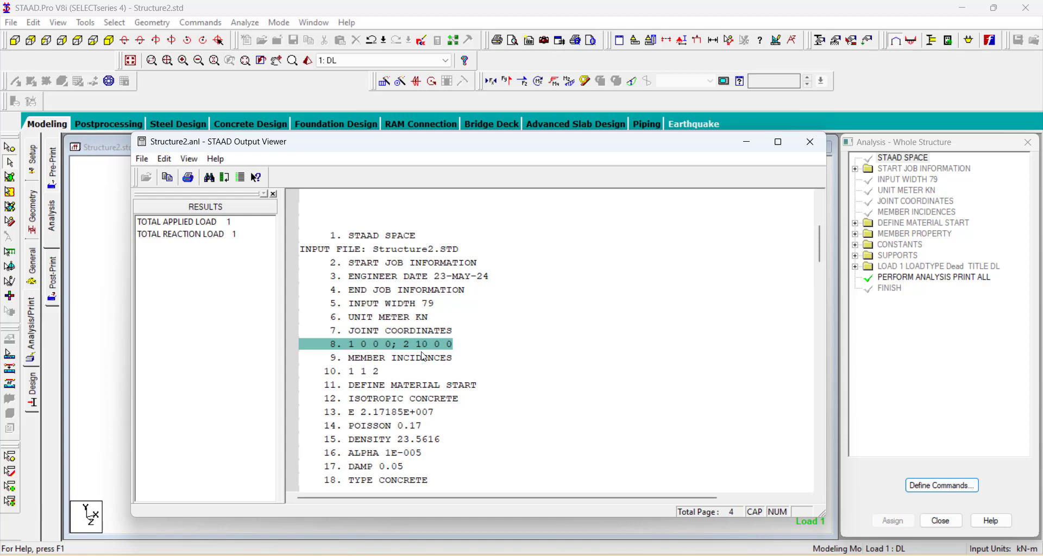
{"action": "left_click", "coordinate": [405, 360]}
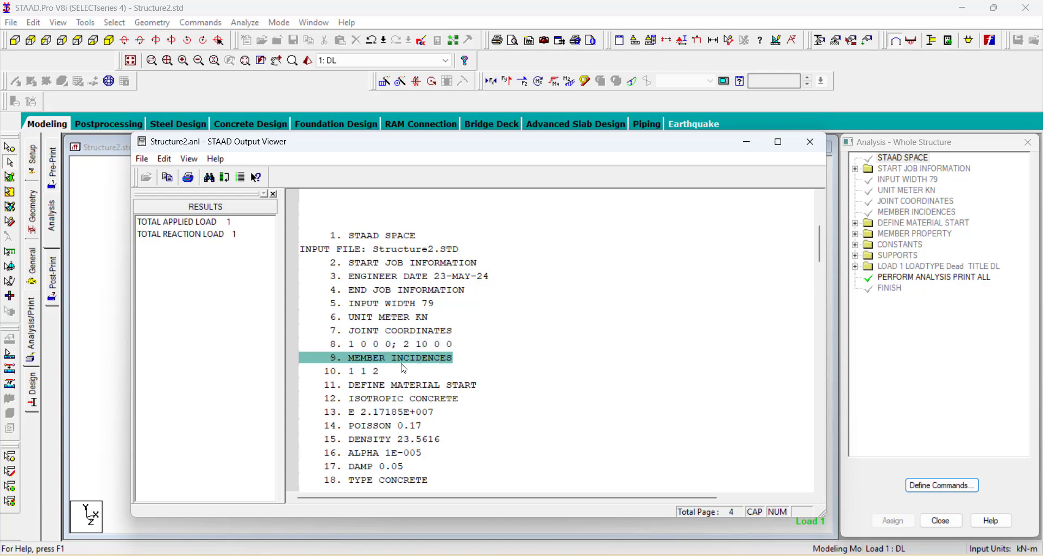
{"action": "scroll", "coordinate": [403, 368], "scroll_direction": "down", "scroll_amount": 2}
{"action": "scroll", "coordinate": [459, 299], "scroll_direction": "down", "scroll_amount": 1}
{"action": "left_click", "coordinate": [393, 324]}
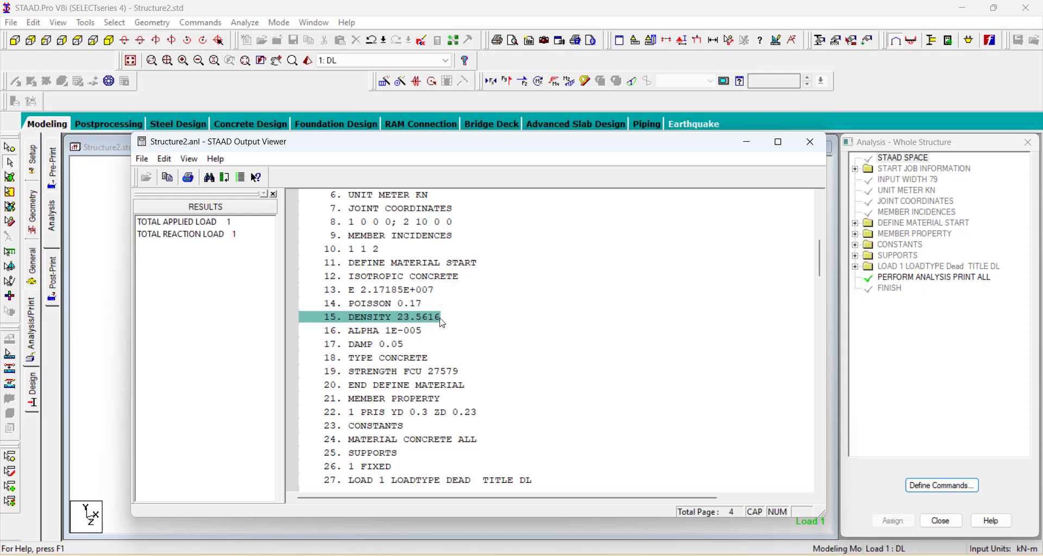
{"action": "scroll", "coordinate": [466, 315], "scroll_direction": "down", "scroll_amount": 10}
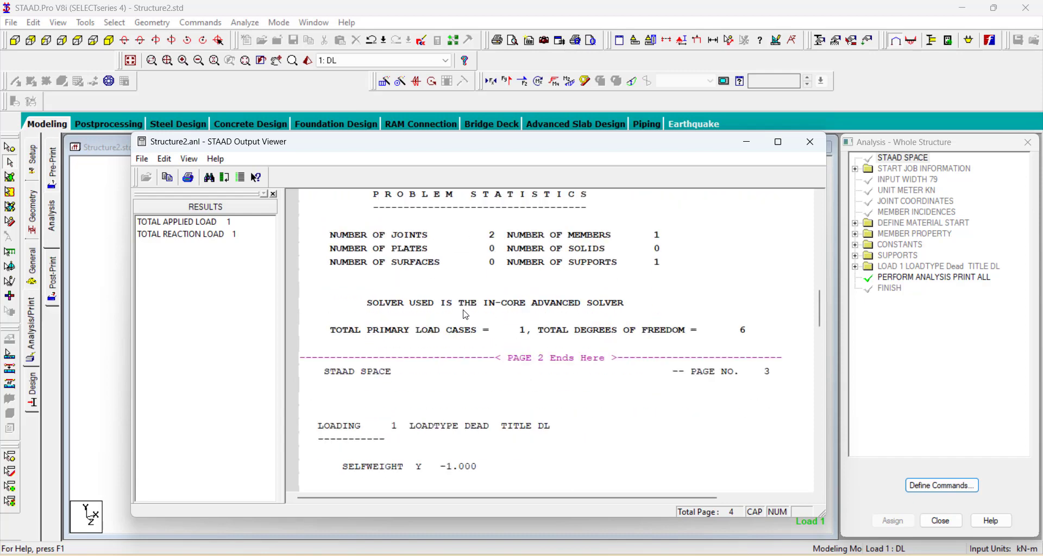
{"action": "scroll", "coordinate": [669, 317], "scroll_direction": "down", "scroll_amount": 4}
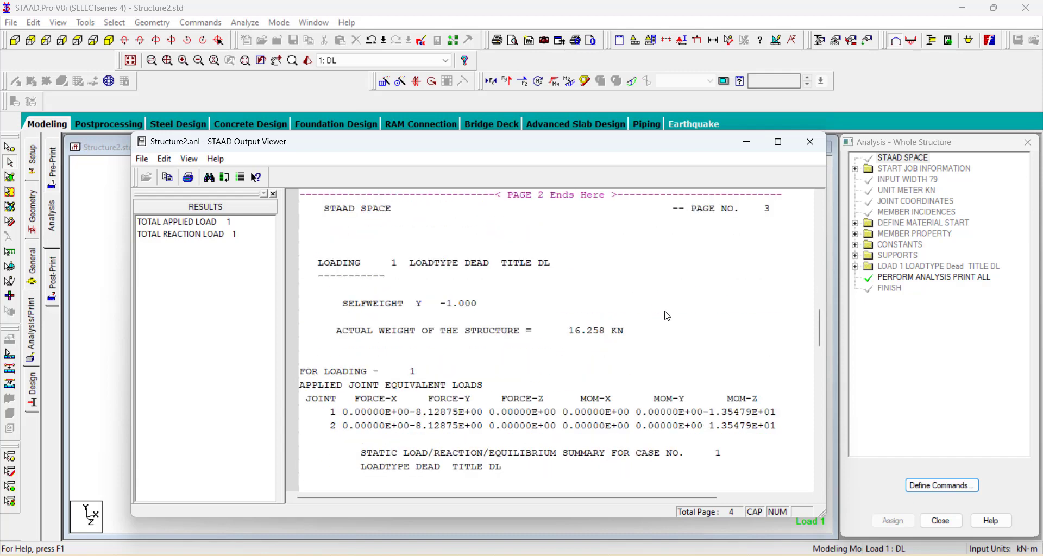
{"action": "left_click", "coordinate": [598, 333]}
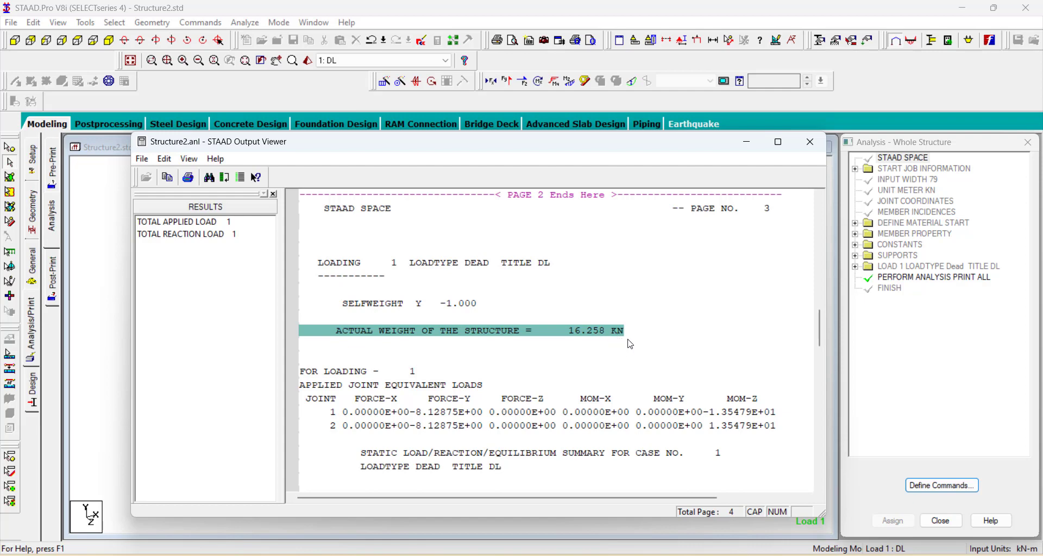
Review the concrete density line in the output report's input listing again, and close the report.
{"action": "scroll", "coordinate": [631, 344], "scroll_direction": "up", "scroll_amount": 12}
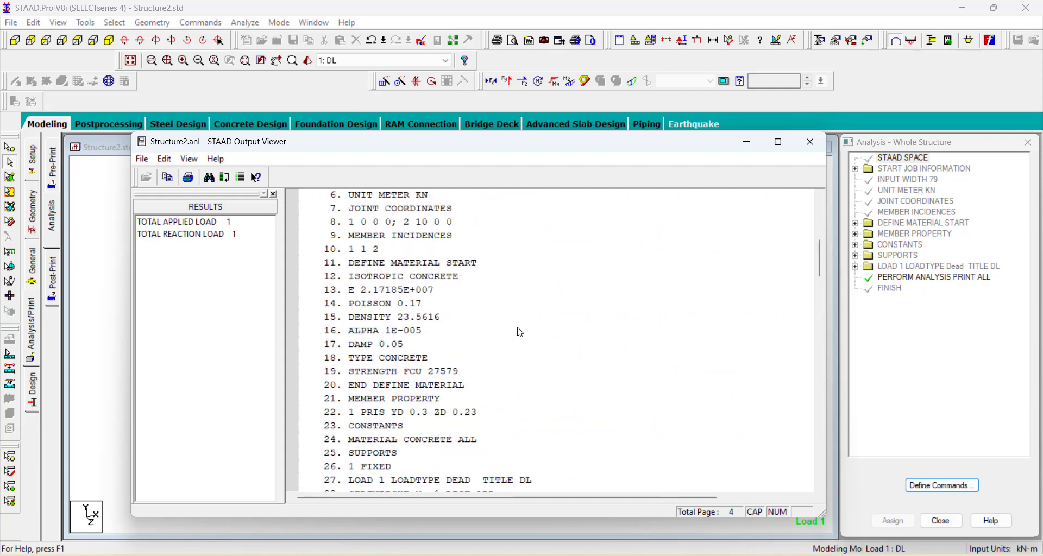
{"action": "scroll", "coordinate": [521, 332], "scroll_direction": "up", "scroll_amount": 3}
{"action": "left_click", "coordinate": [406, 445]}
{"action": "scroll", "coordinate": [406, 446], "scroll_direction": "down", "scroll_amount": 1}
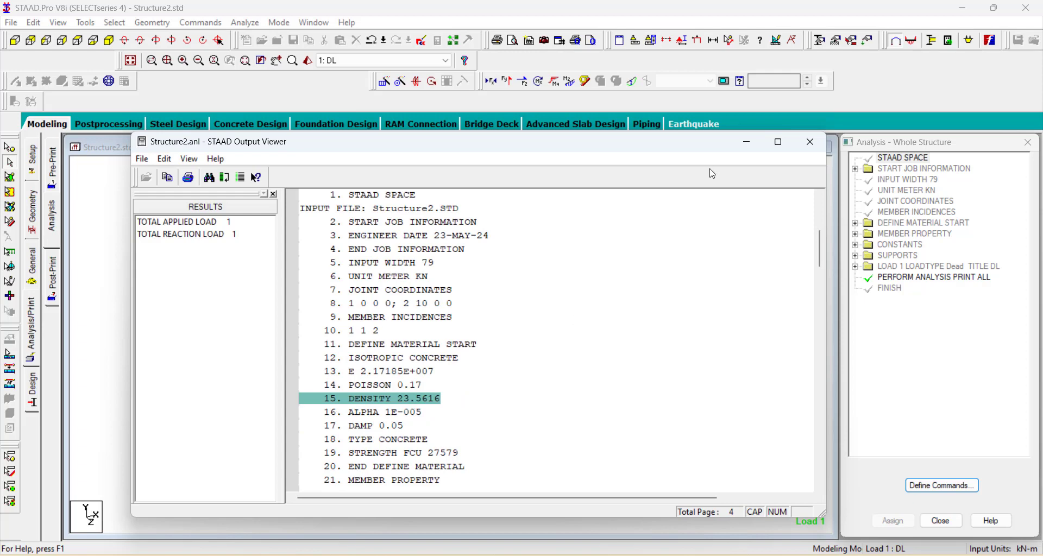
{"action": "left_click_drag", "start_coordinate": [704, 143], "coordinate": [665, 150]}
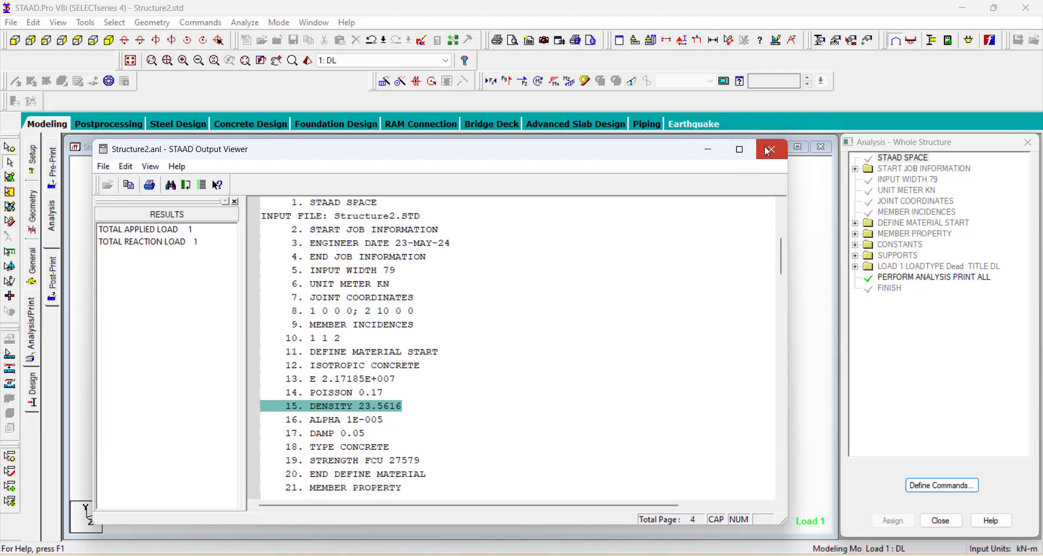
{"action": "left_click", "coordinate": [770, 150]}
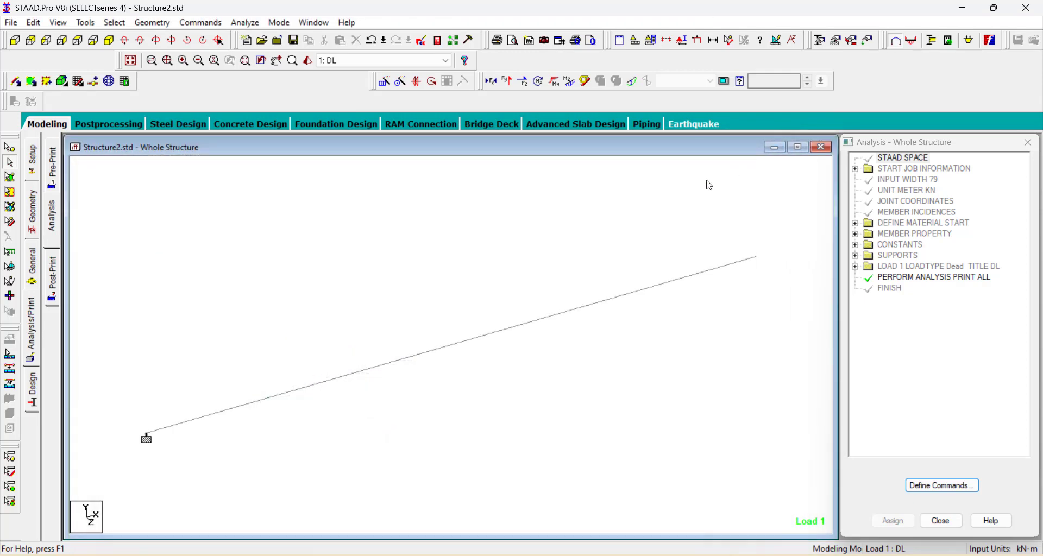
Set the concrete DENSITY to 25.00 in the structure's input command file, save the file and close the editor.
{"action": "left_click", "coordinate": [424, 41]}
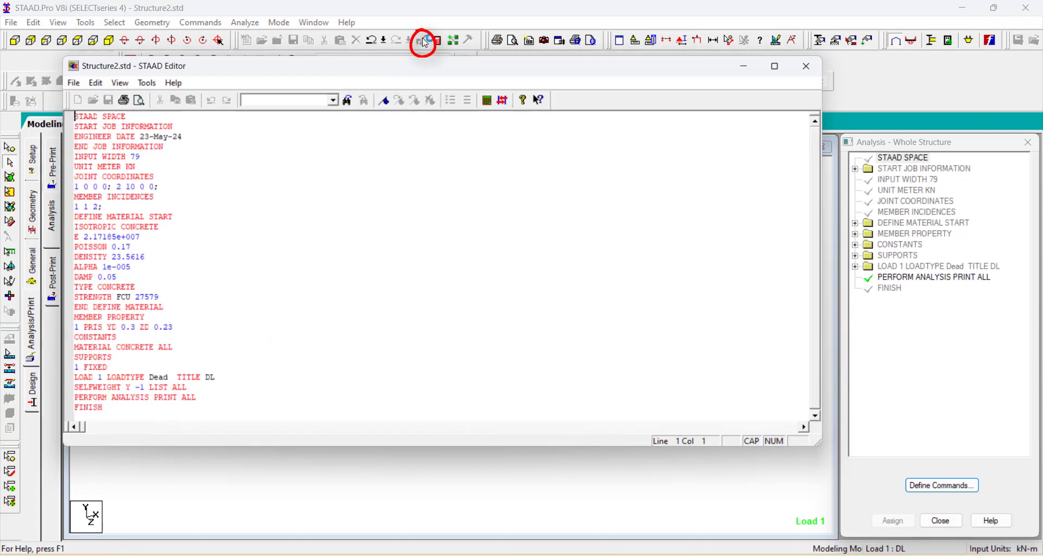
{"action": "left_click", "coordinate": [95, 258]}
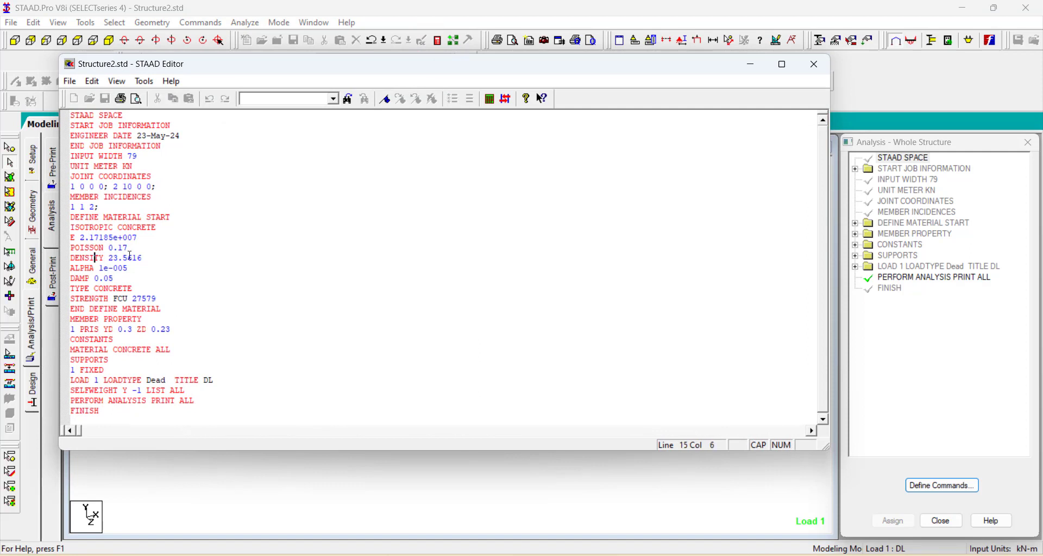
{"action": "left_click", "coordinate": [141, 259]}
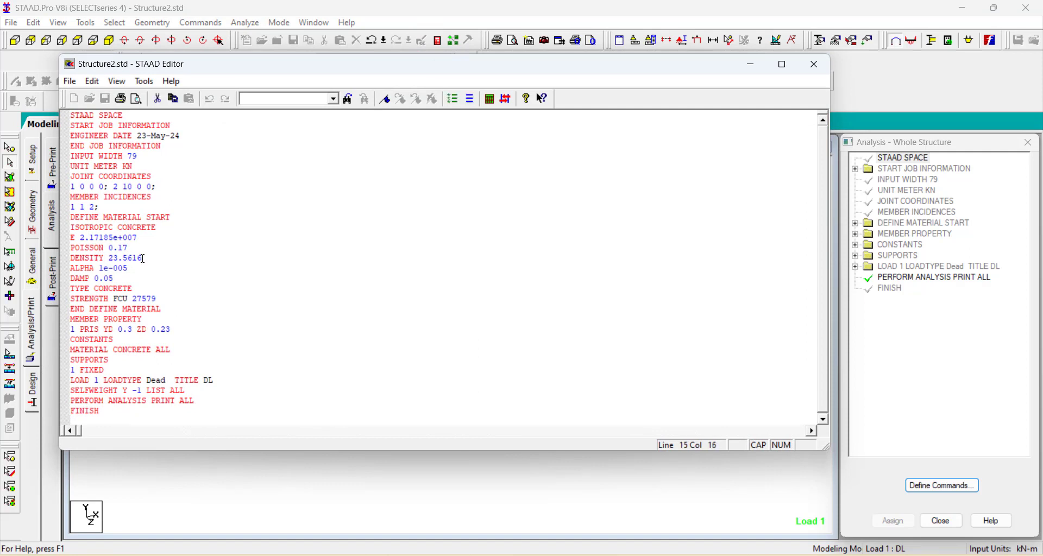
{"action": "left_click", "coordinate": [115, 259]}
{"action": "key", "text": "BackSpace"}
{"action": "key", "text": "BackSpace"}
{"action": "key", "text": "BackSpace"}
{"action": "key", "text": "BackSpace"}
{"action": "key", "text": "BackSpace"}
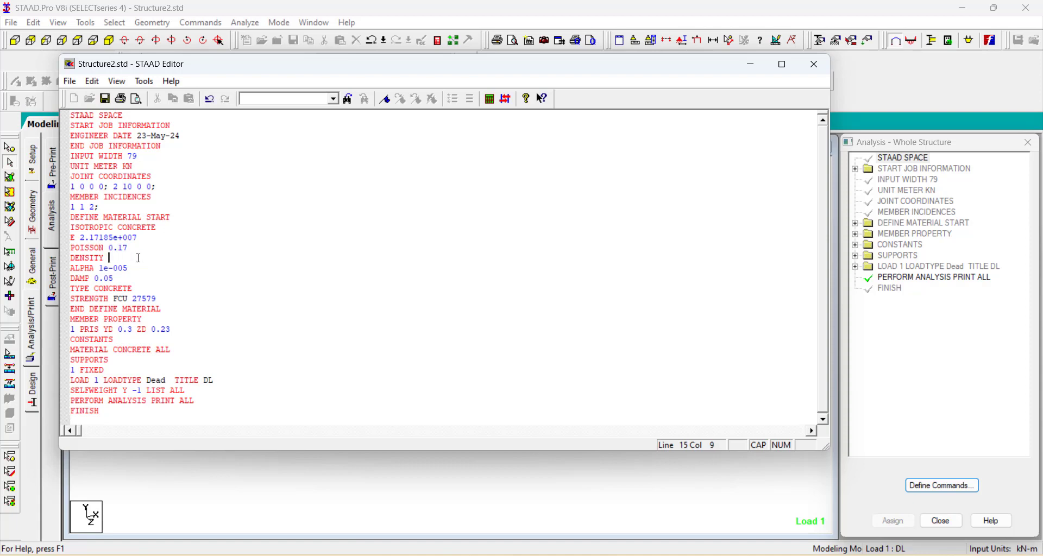
{"action": "type", "text": "25"}
{"action": "left_click", "coordinate": [105, 101]}
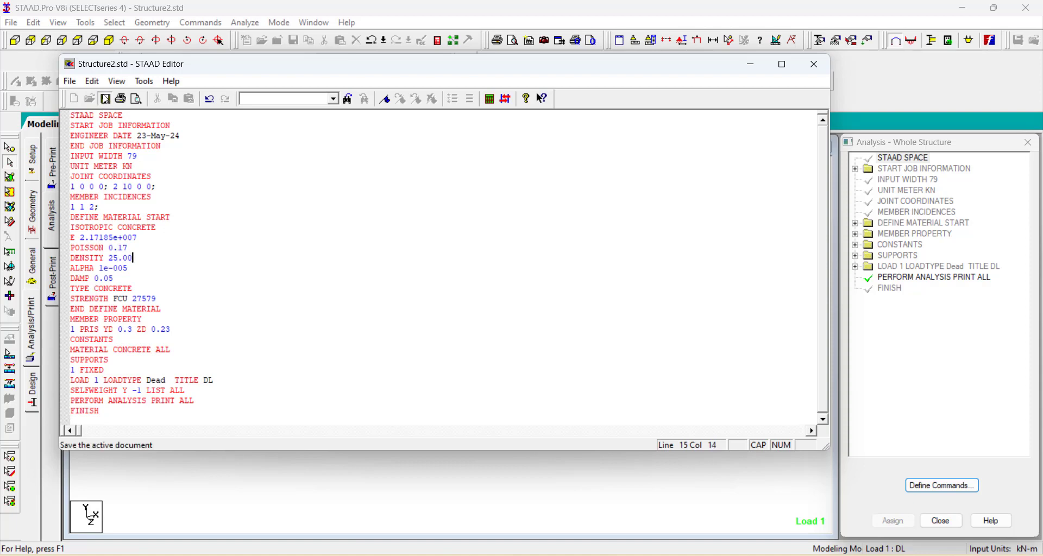
{"action": "left_click", "coordinate": [812, 65]}
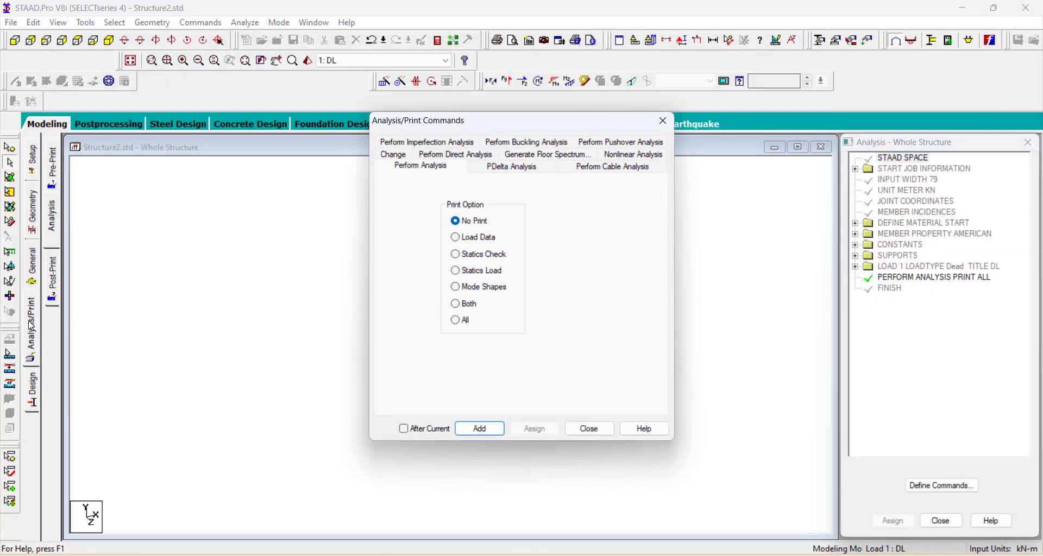
Add another Perform Analysis command with the print option set to All and close the analysis commands dialog.
{"action": "left_click_drag", "start_coordinate": [499, 123], "coordinate": [475, 95]}
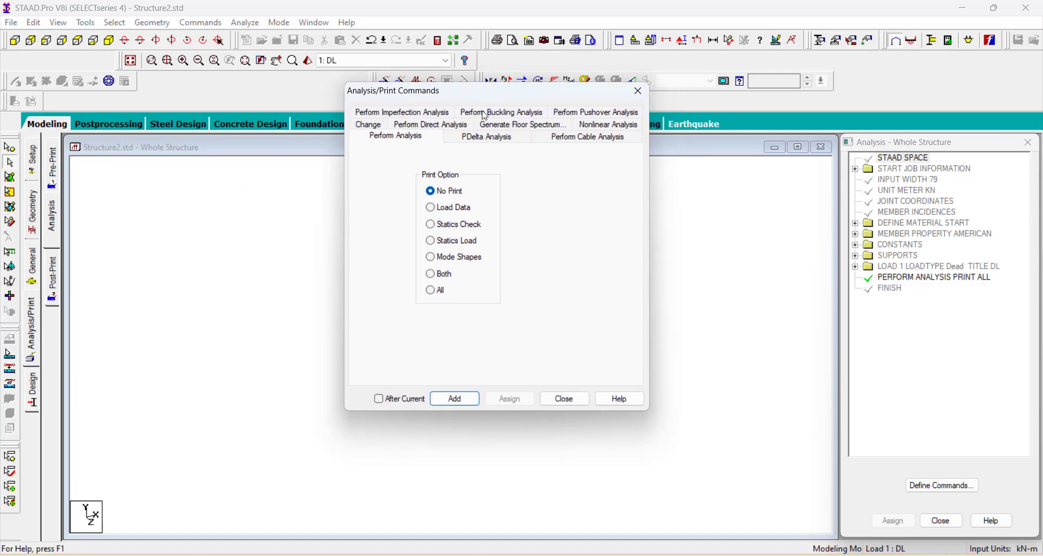
{"action": "left_click", "coordinate": [432, 293]}
{"action": "left_click", "coordinate": [462, 402]}
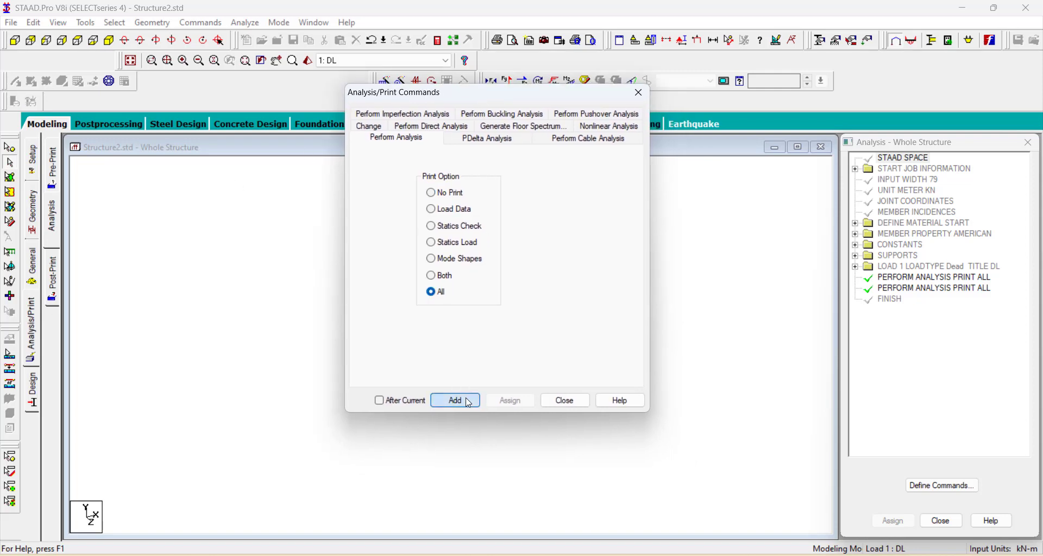
{"action": "left_click", "coordinate": [566, 402]}
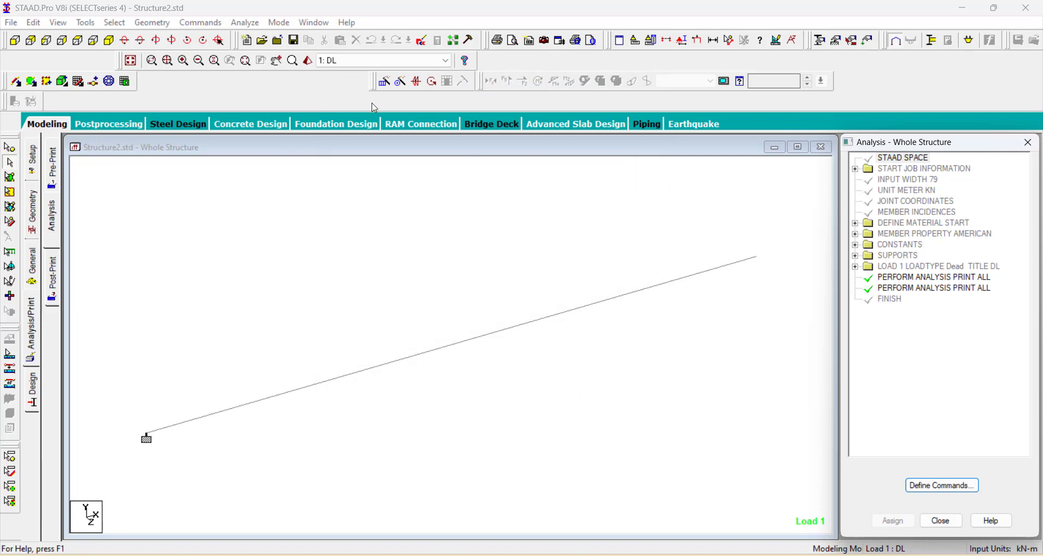
Rerun the analysis with the edited concrete density, saving the modified structure first.
{"action": "left_click", "coordinate": [246, 22]}
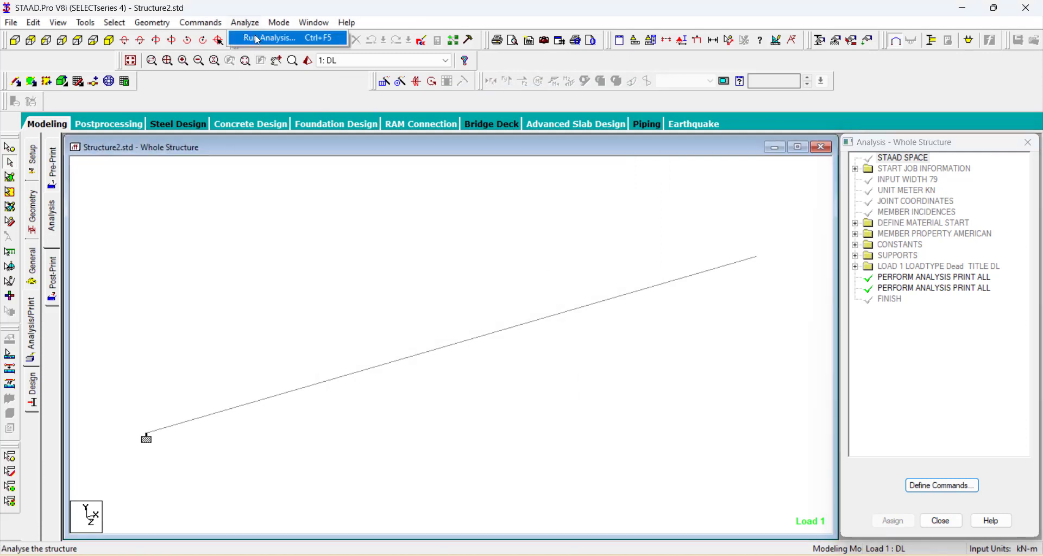
{"action": "left_click", "coordinate": [258, 38]}
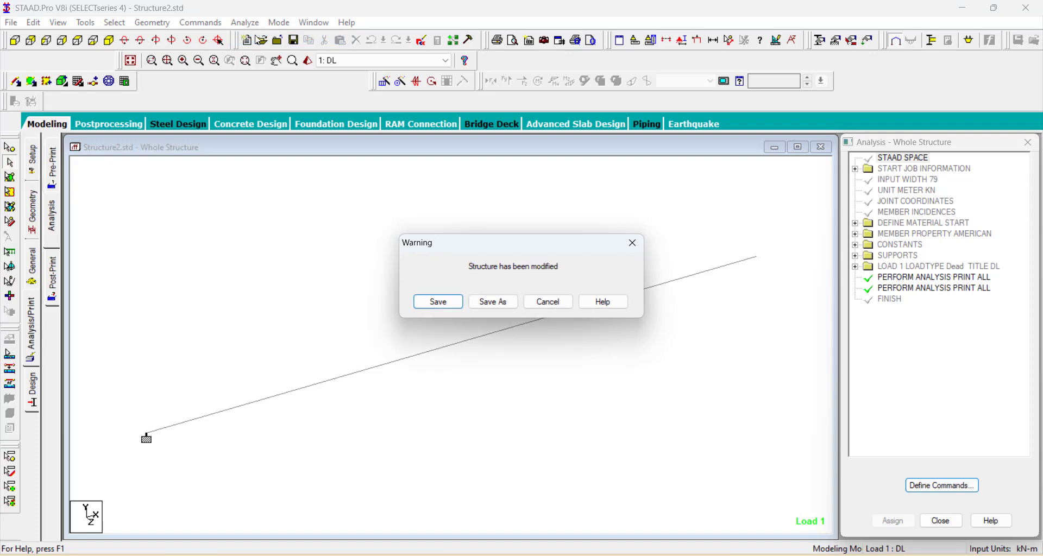
{"action": "left_click", "coordinate": [446, 302]}
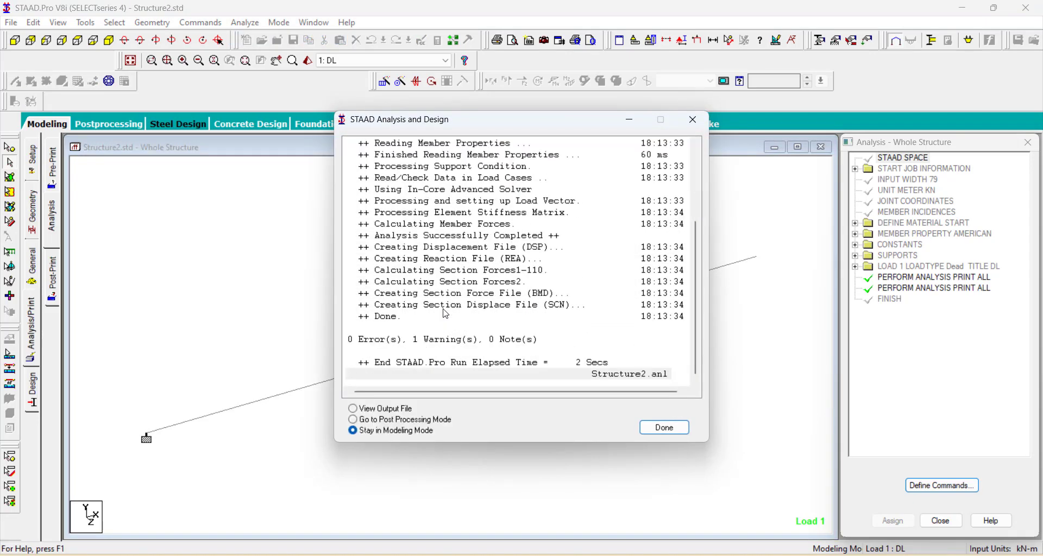
Open the new output file and check the concrete density and the actual weight of the structure.
{"action": "left_click", "coordinate": [353, 410]}
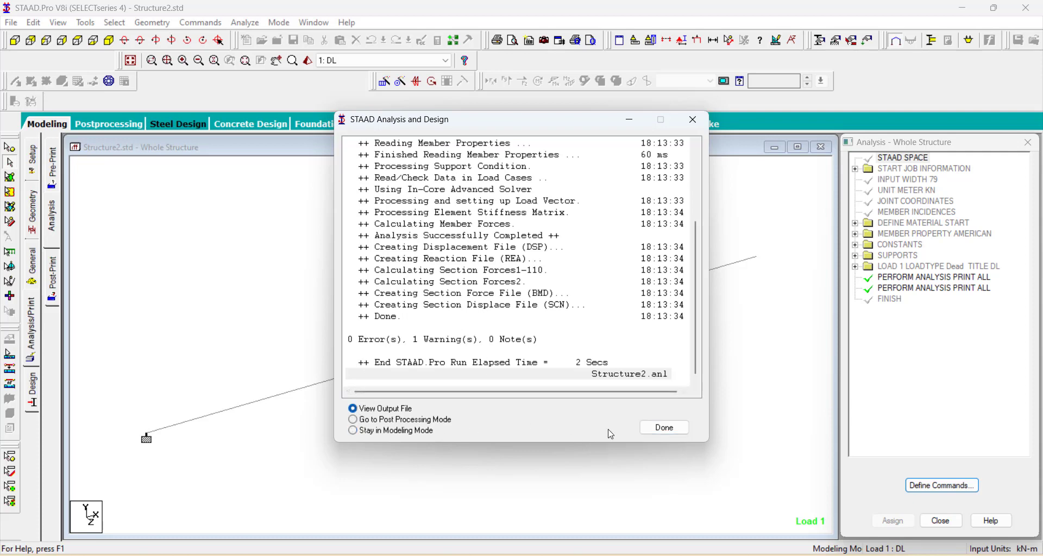
{"action": "left_click", "coordinate": [662, 429]}
{"action": "scroll", "coordinate": [483, 333], "scroll_direction": "down", "scroll_amount": 6}
{"action": "scroll", "coordinate": [448, 335], "scroll_direction": "down", "scroll_amount": 1}
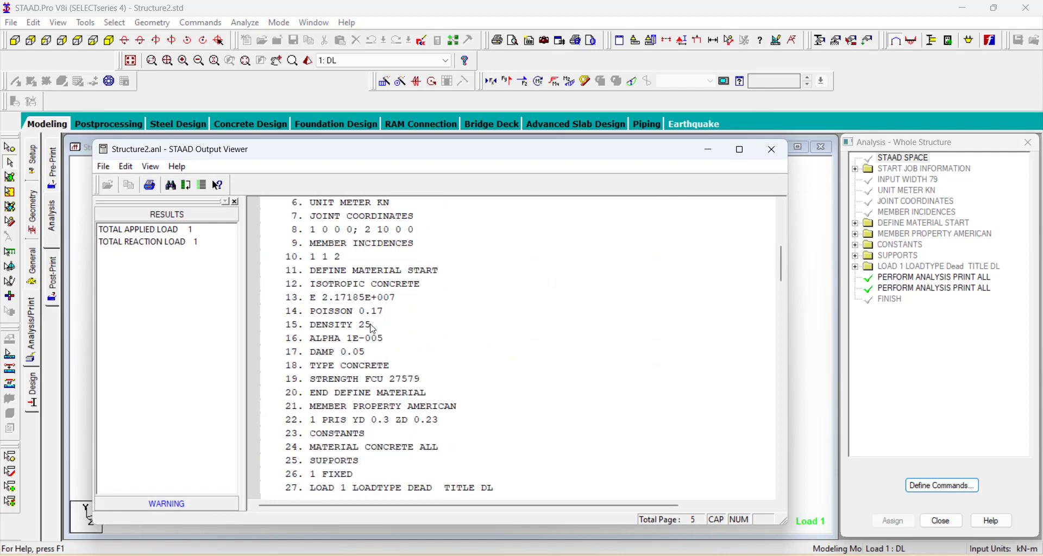
{"action": "scroll", "coordinate": [373, 329], "scroll_direction": "down", "scroll_amount": 12}
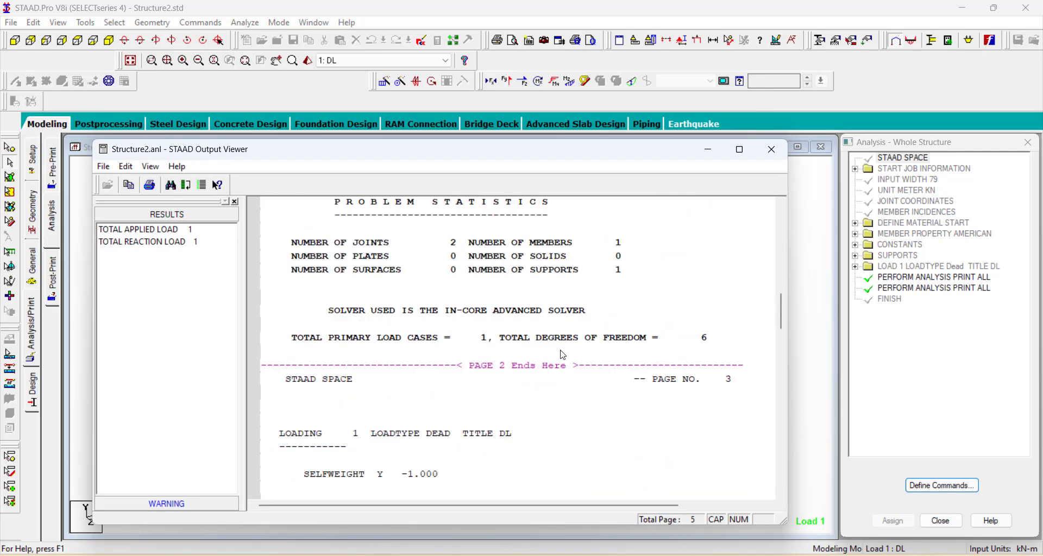
{"action": "scroll", "coordinate": [565, 355], "scroll_direction": "down", "scroll_amount": 3}
{"action": "left_click", "coordinate": [541, 382]}
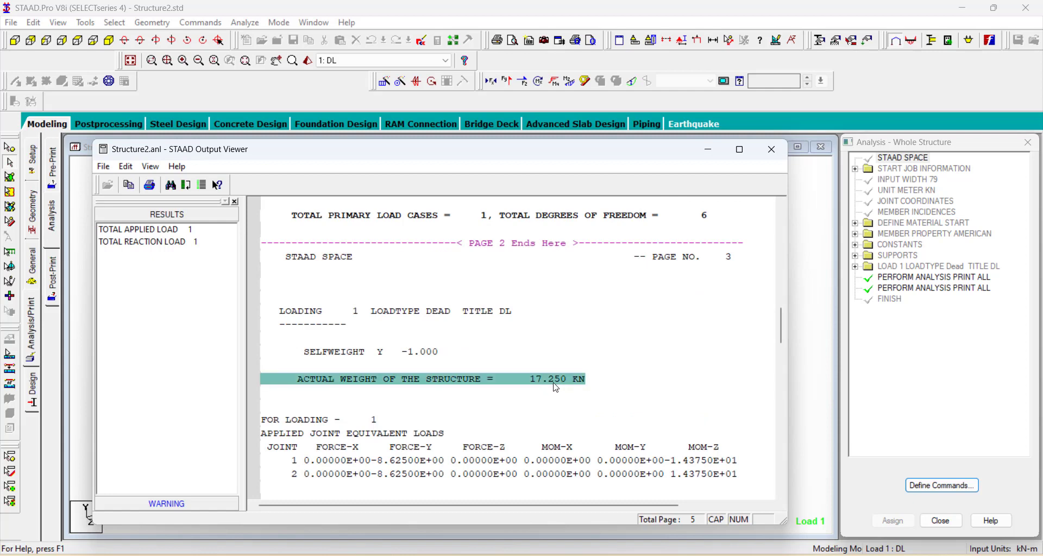